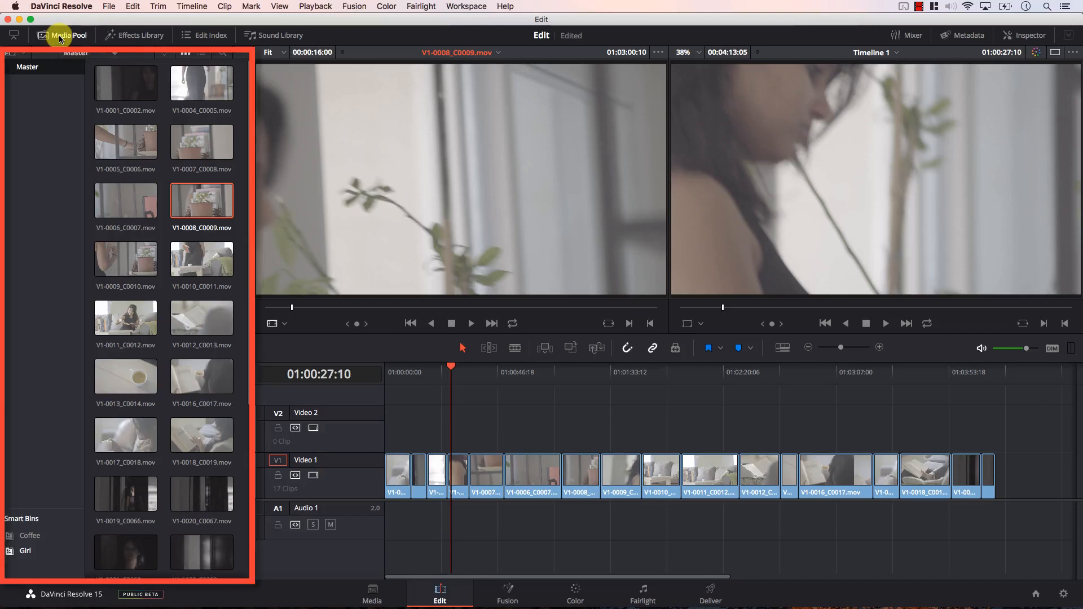
# Show the Media Pool and adjust the size of its clip thumbnails.
pyautogui.click(60, 38)
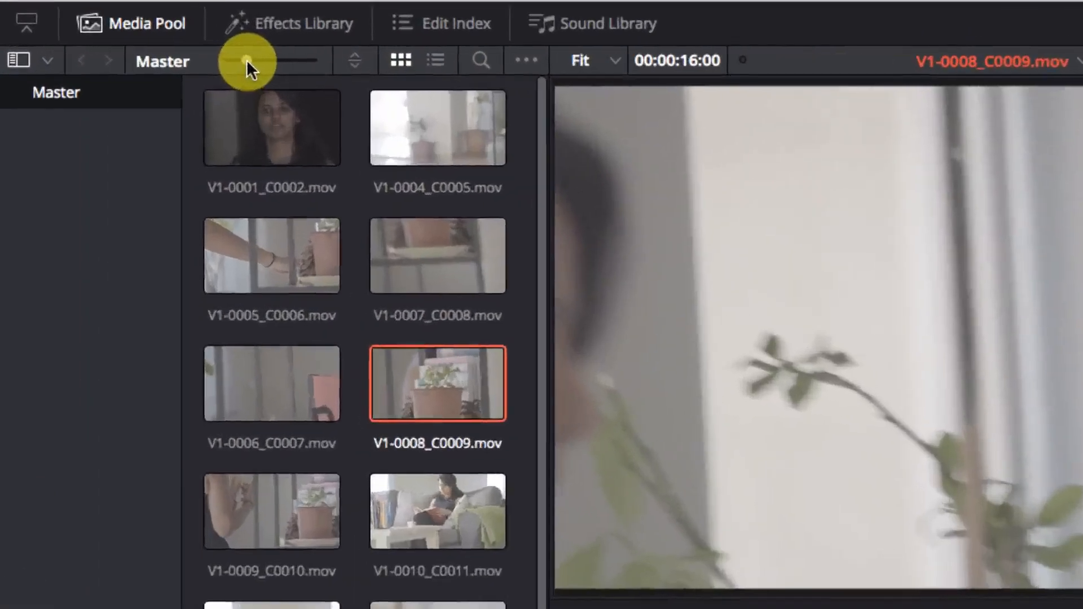
pyautogui.moveTo(115, 52); pyautogui.dragTo(132, 52)
pyautogui.moveTo(309, 63); pyautogui.dragTo(266, 63)
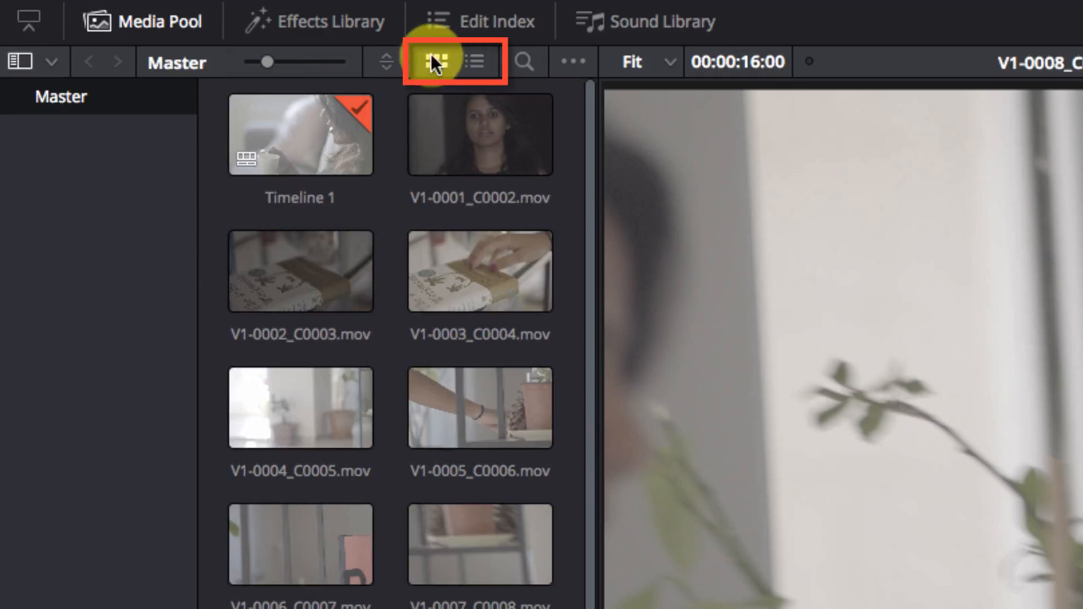
# View the Media Pool clips as a list, examine their codec columns, and return to thumbnail view.
pyautogui.click(474, 59)
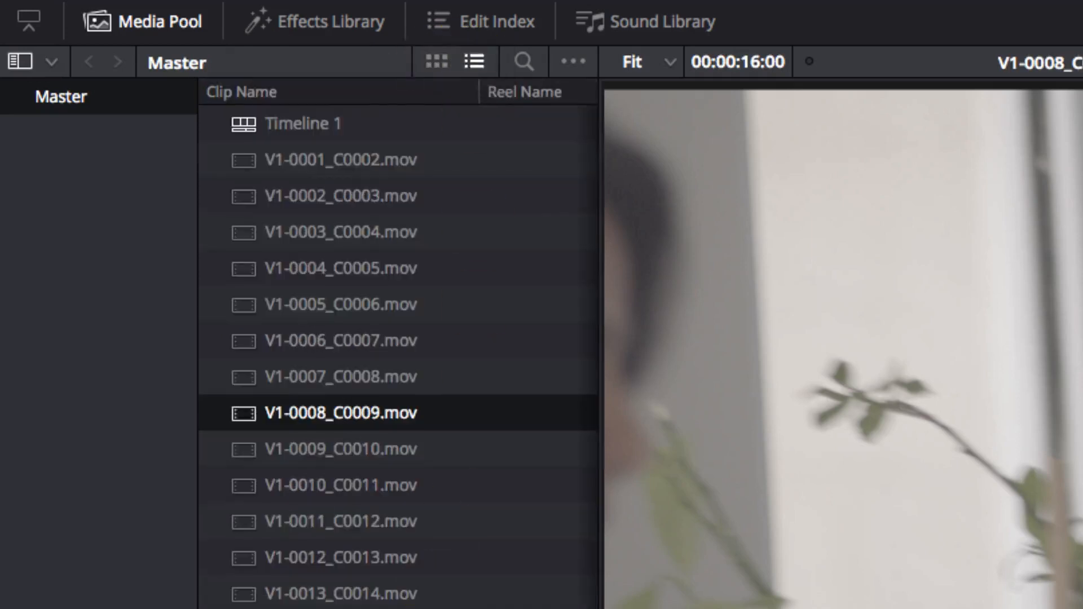
pyautogui.moveTo(103, 577)
pyautogui.mouseDown()
pyautogui.moveTo(215, 573)
pyautogui.moveTo(105, 573)
pyautogui.mouseUp()
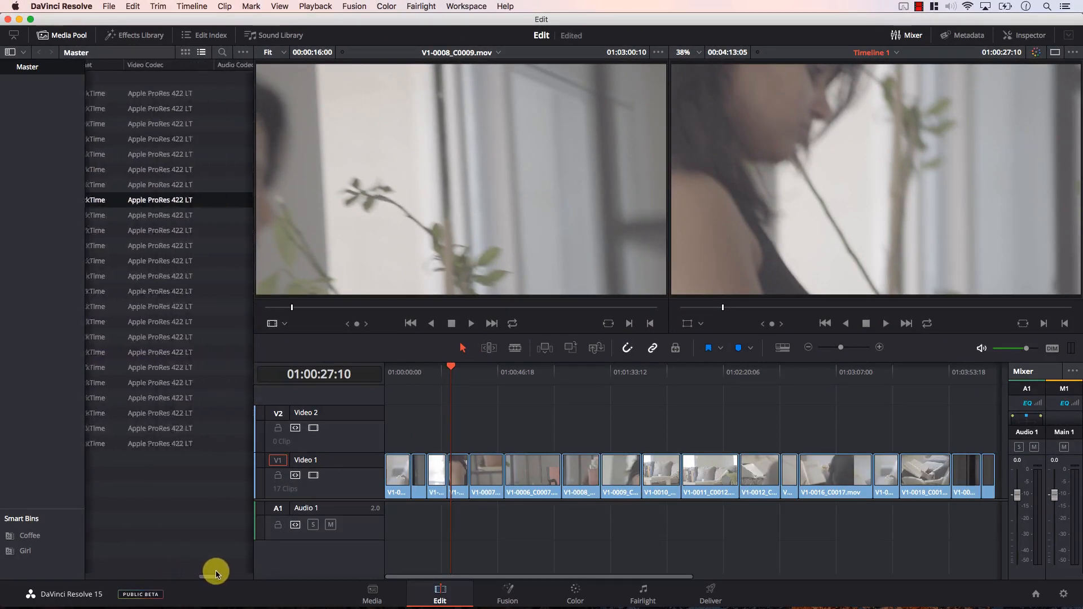
pyautogui.click(185, 52)
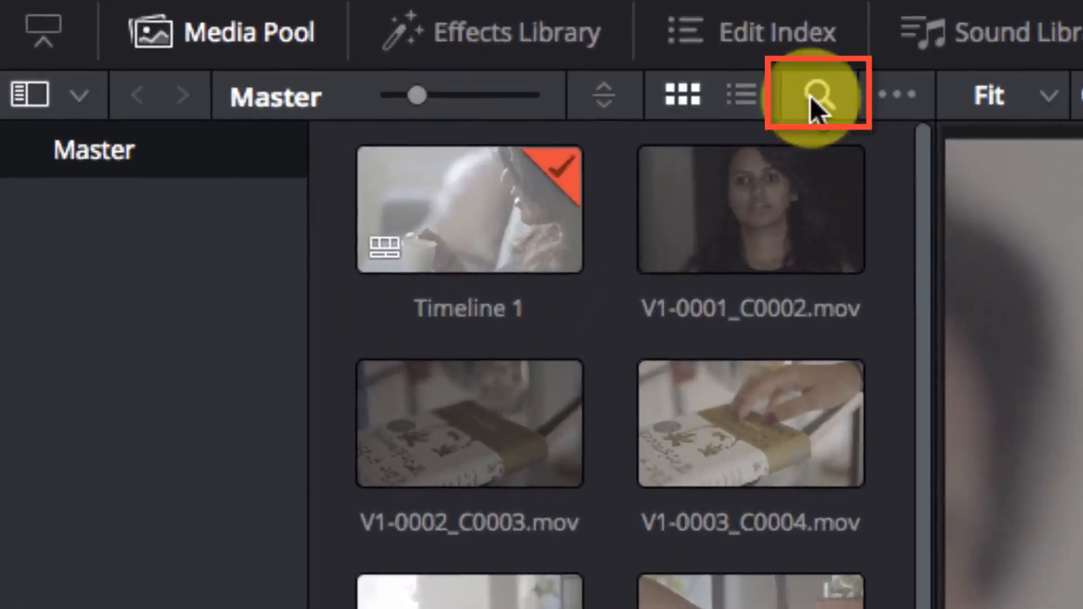
# Reveal the Media Pool's search bar, and replace the Media Pool with the Effects Library.
pyautogui.click(811, 97)
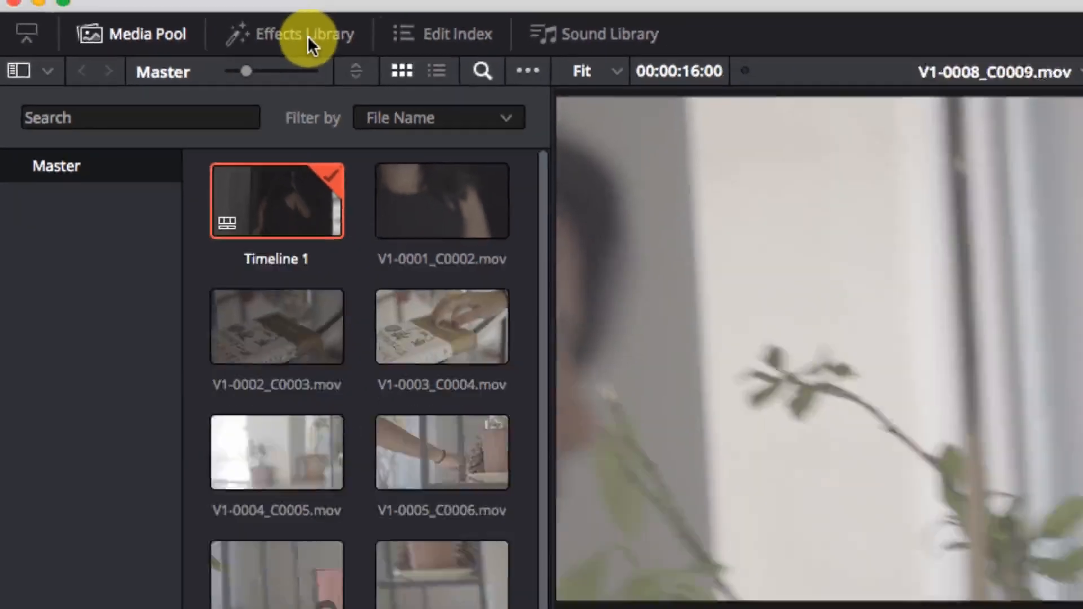
pyautogui.click(307, 36)
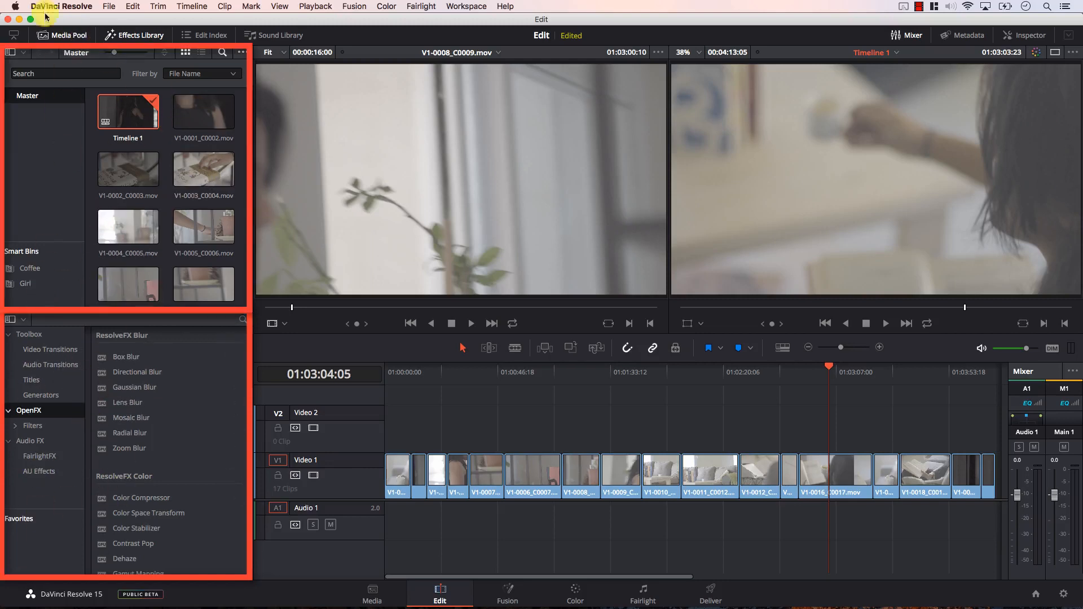
pyautogui.click(58, 37)
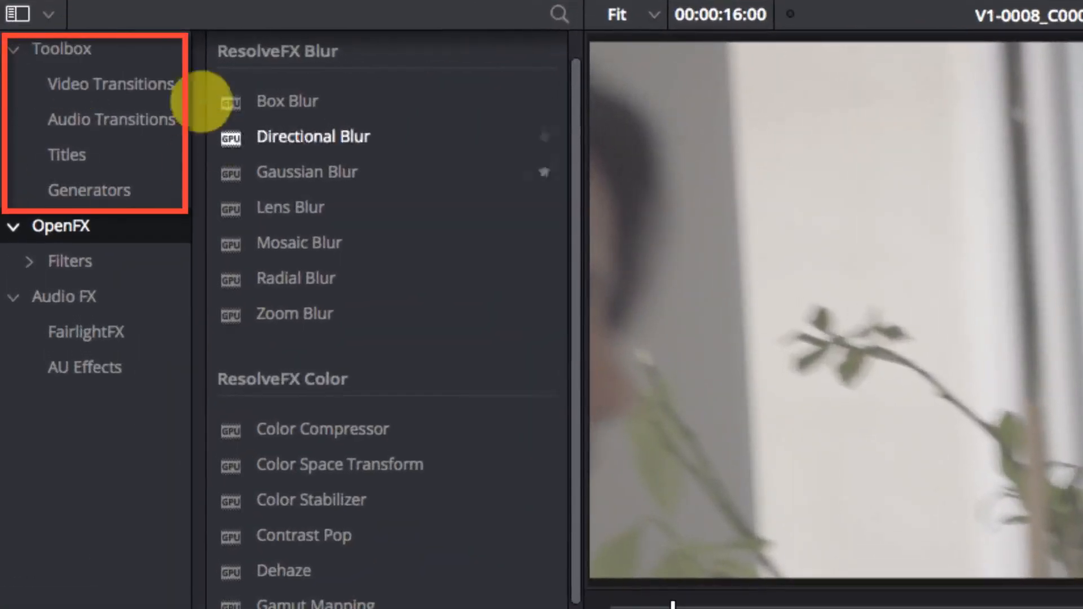
# Browse the Effects Library's Toolbox categories: Video Transitions, Audio Transitions, Titles and Generators.
pyautogui.click(119, 86)
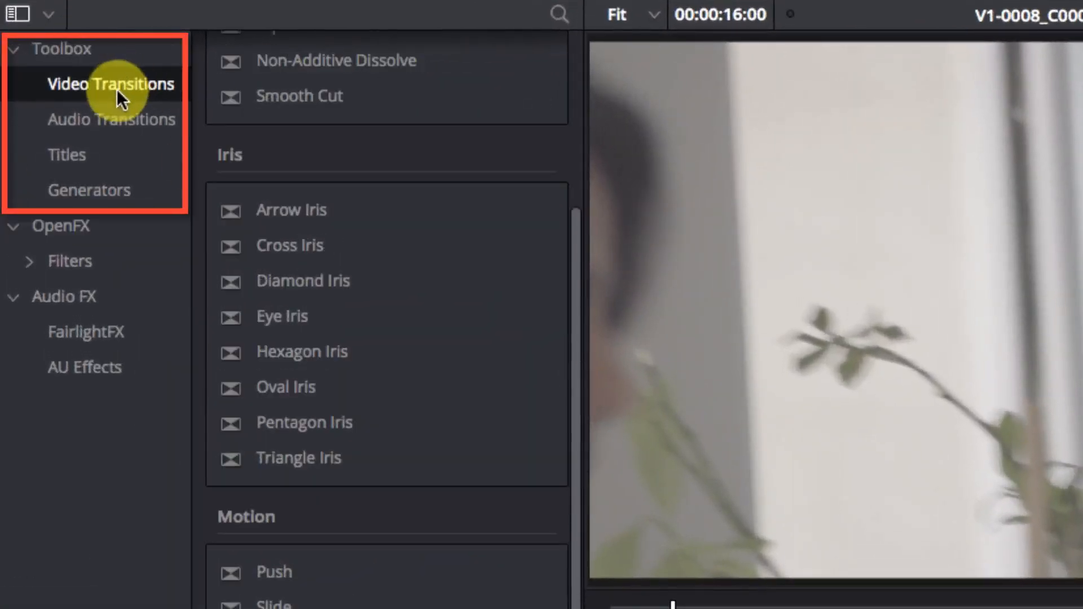
pyautogui.scroll(-2, 563, 380)
pyautogui.scroll(6, 561, 235)
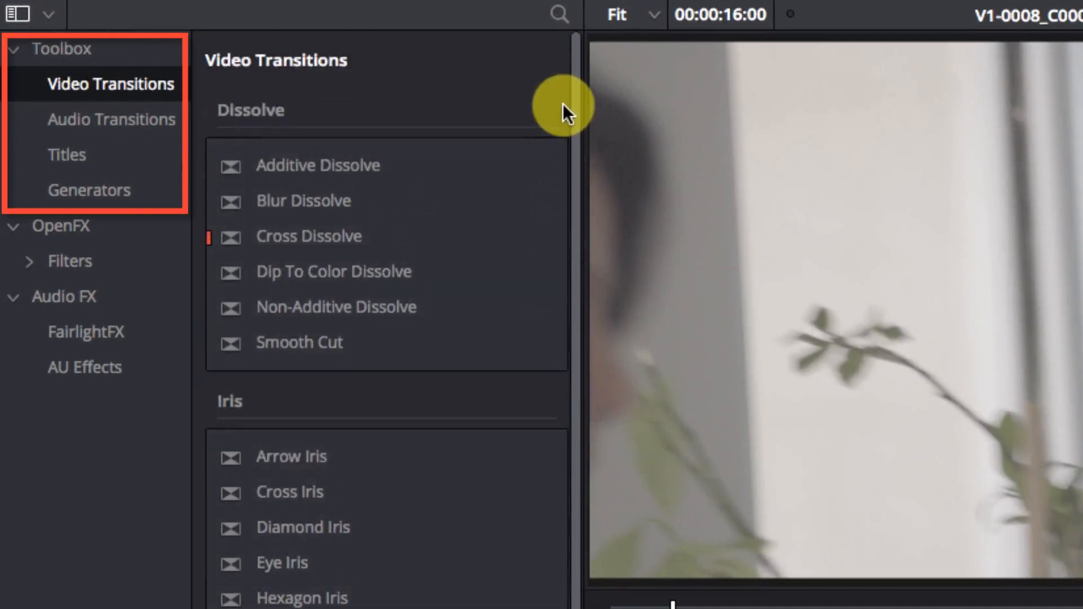
pyautogui.click(141, 120)
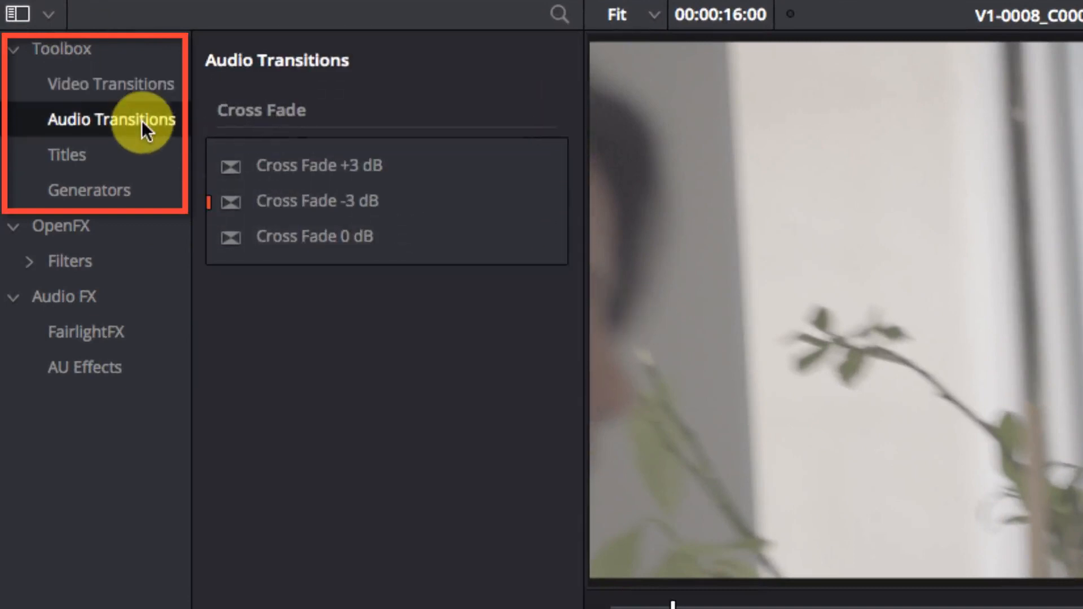
pyautogui.click(130, 161)
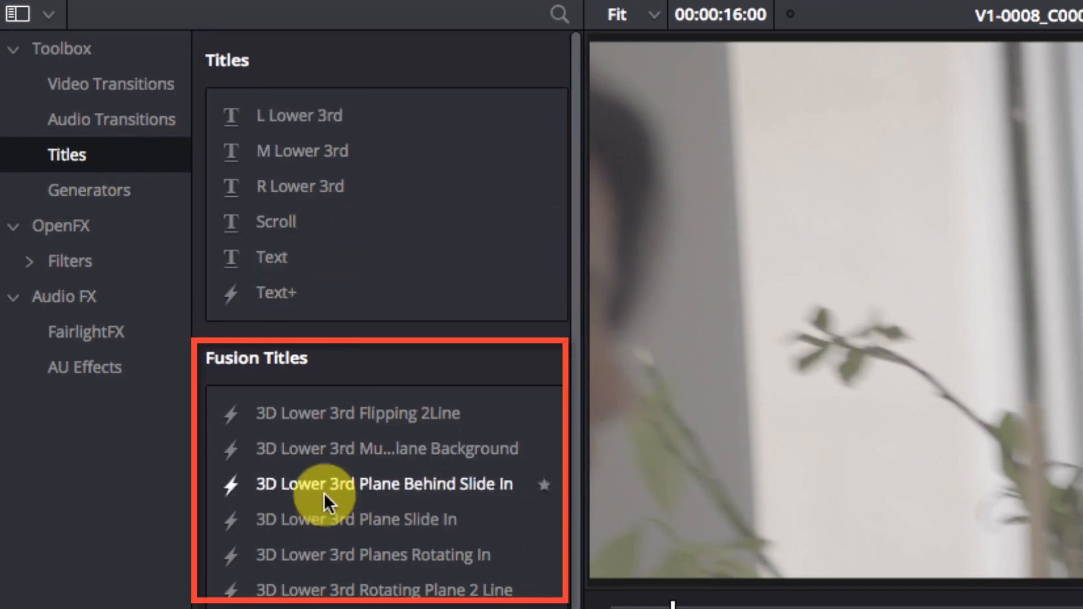
pyautogui.click(113, 195)
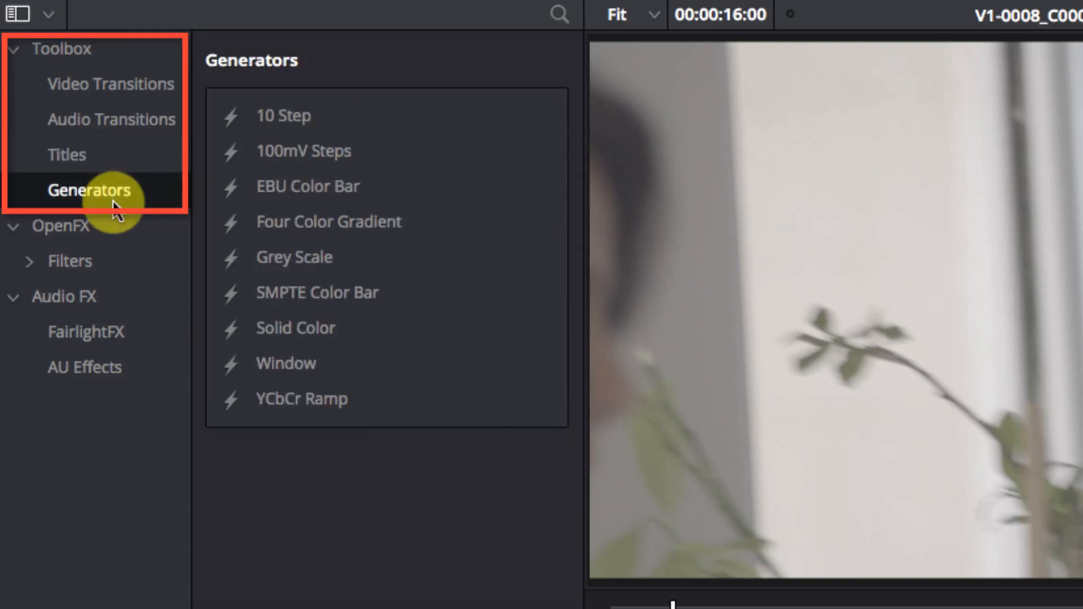
# Browse the OpenFX filters and the Audio FX category in the Effects Library.
pyautogui.click(59, 226)
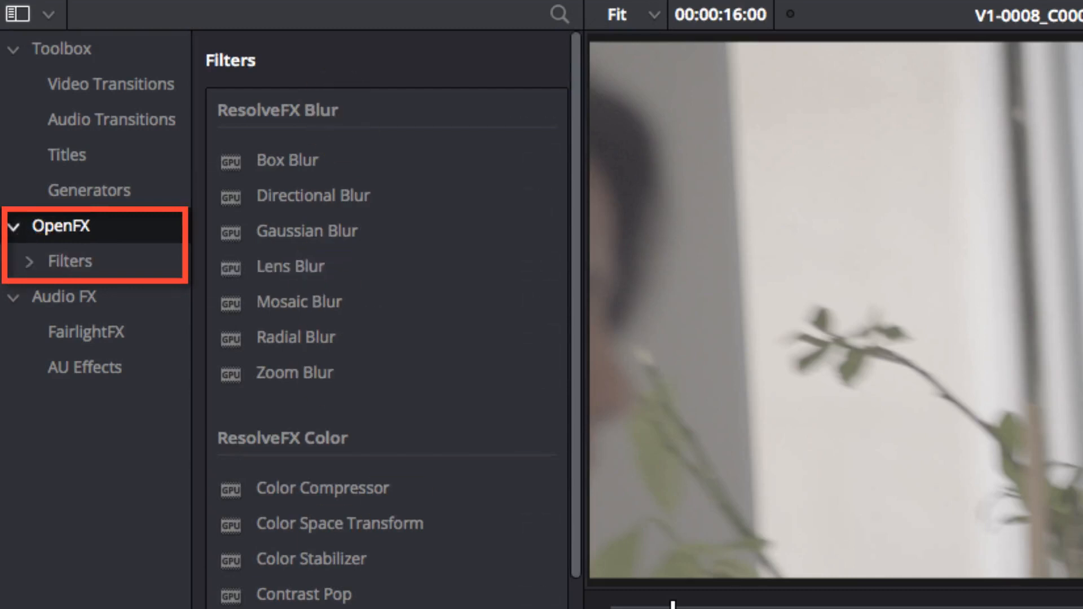
pyautogui.scroll(-5, 430, 273)
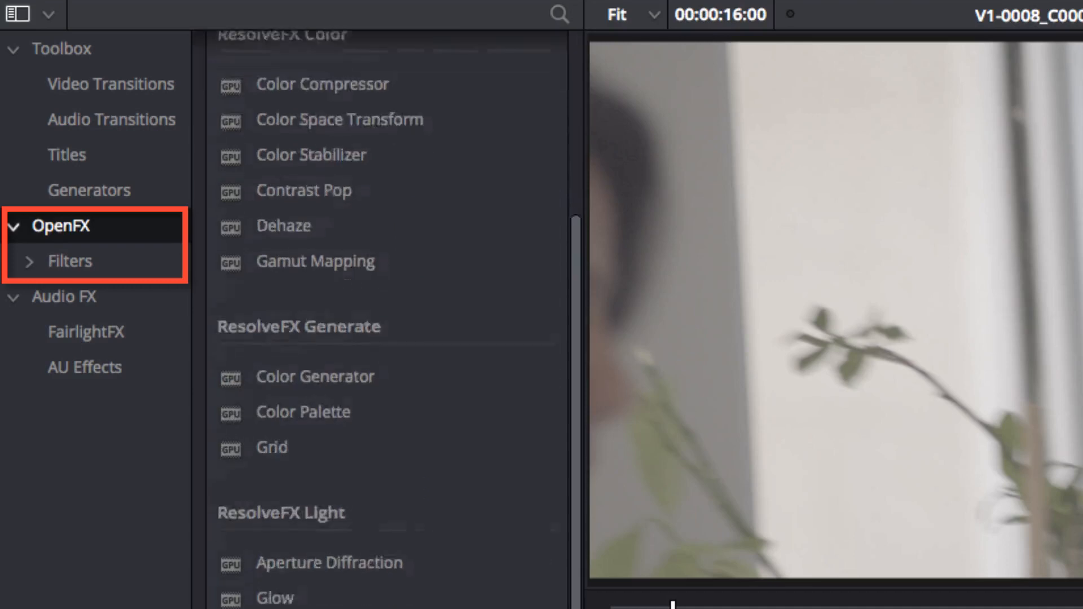
pyautogui.scroll(-10, 429, 272)
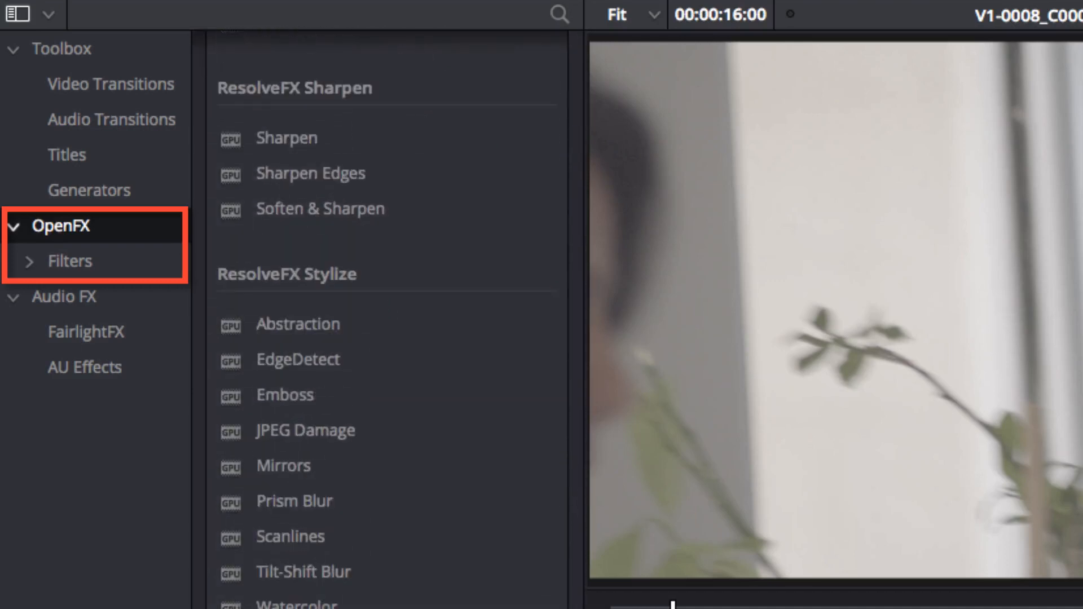
pyautogui.click(40, 296)
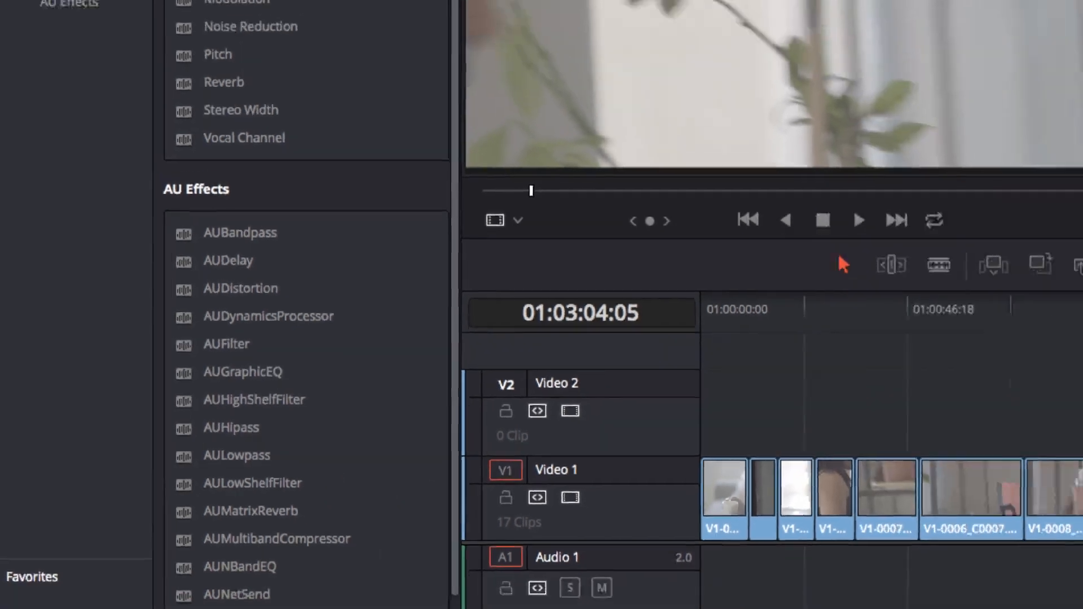
# Hide the Effects Library and take a brief look at the Edit Index.
pyautogui.click(142, 26)
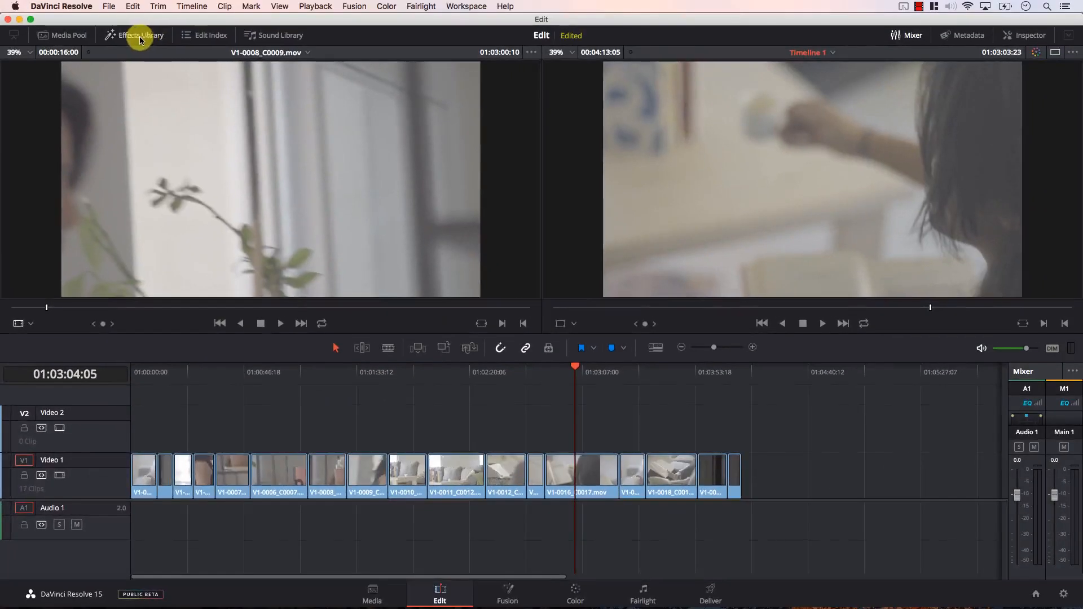
pyautogui.click(192, 36)
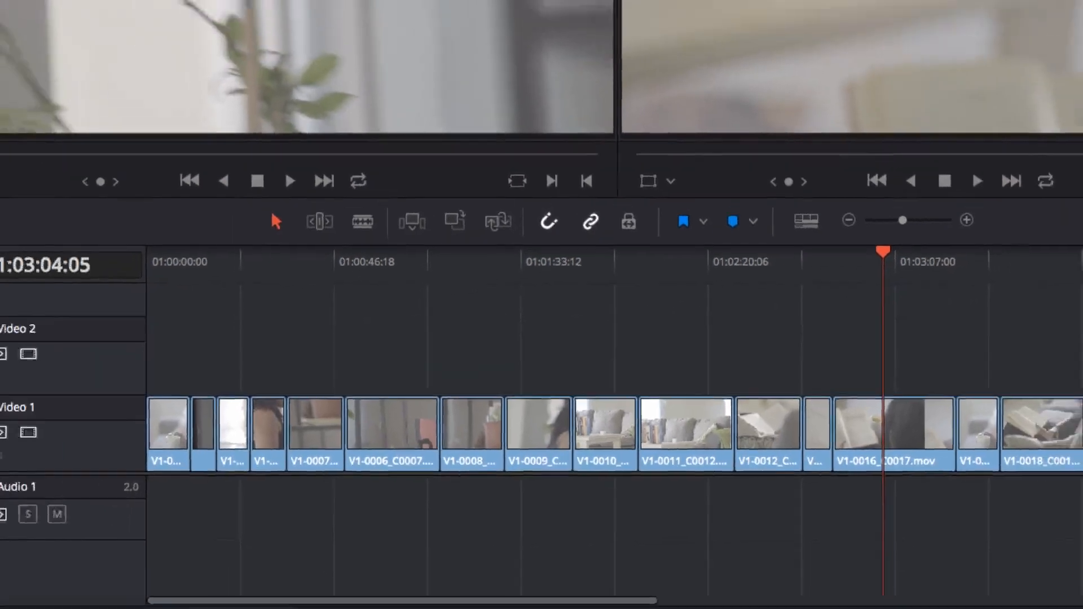
pyautogui.click(183, 21)
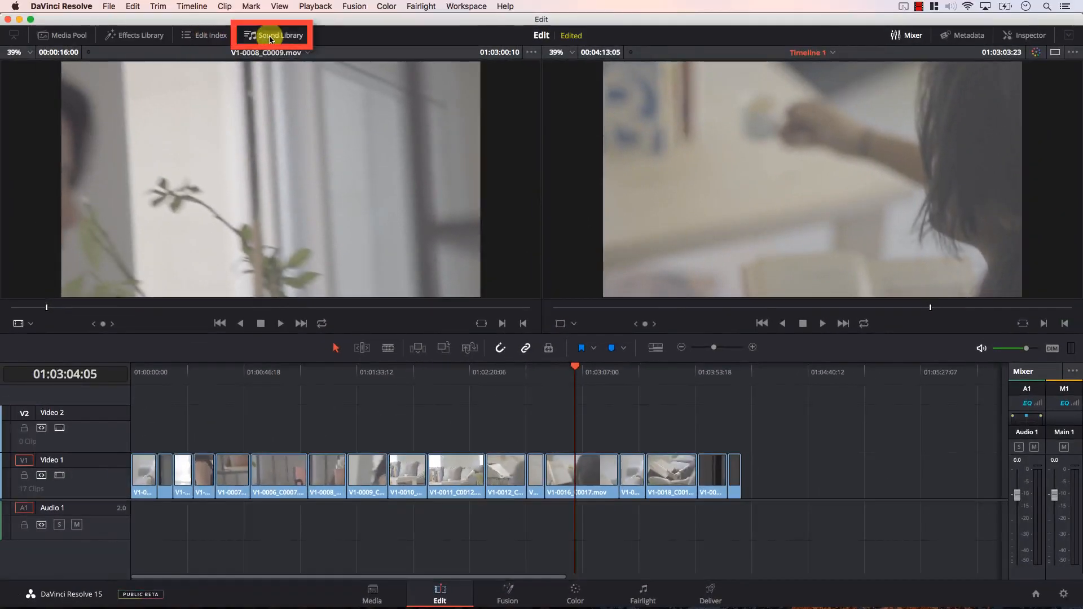
# View the Sound Library, and switch back to the Media Pool.
pyautogui.click(269, 37)
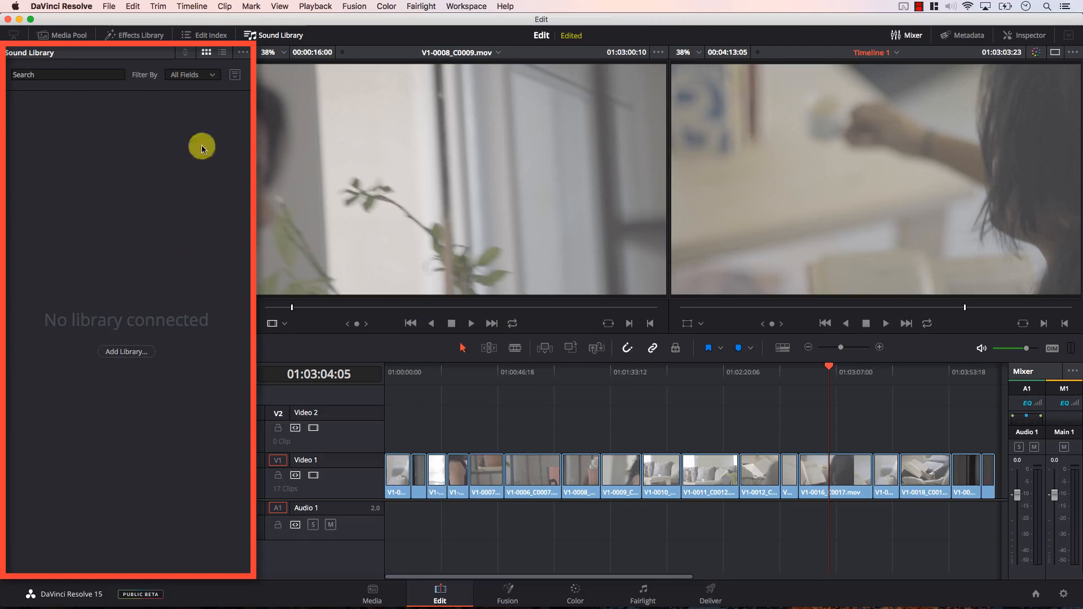
pyautogui.click(281, 36)
pyautogui.click(63, 35)
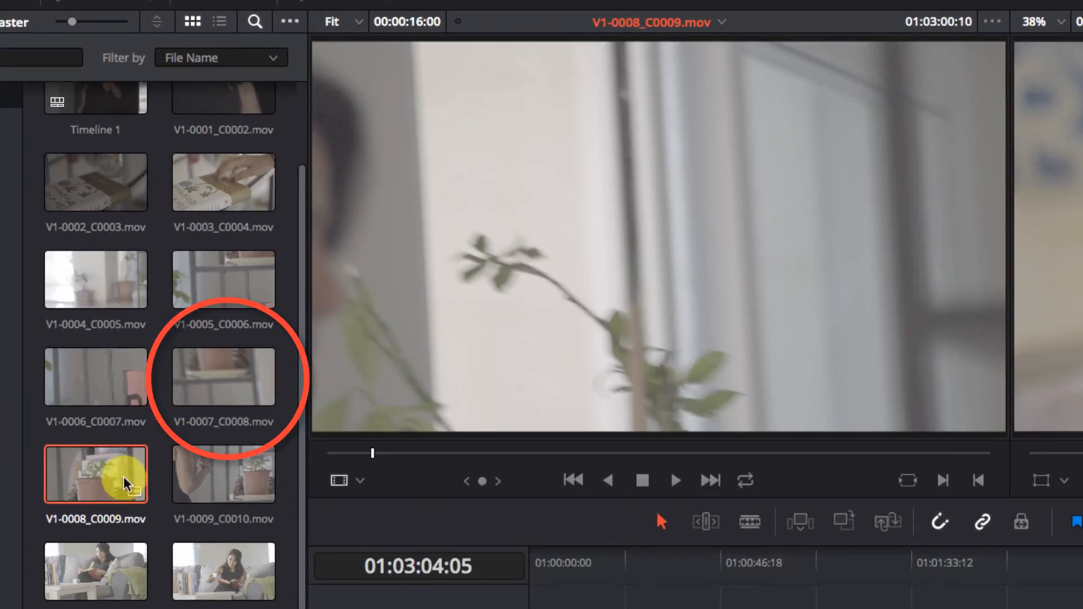
# Load the clip V1-0007_C0008.mov into the source viewer and scrub through it.
pyautogui.click(132, 460)
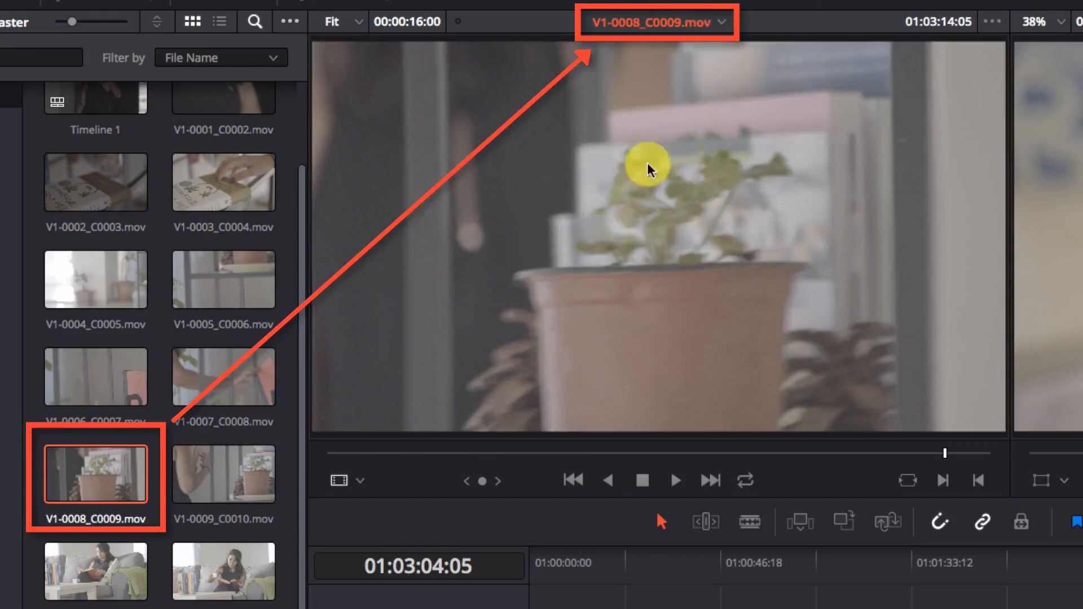
pyautogui.doubleClick(213, 380)
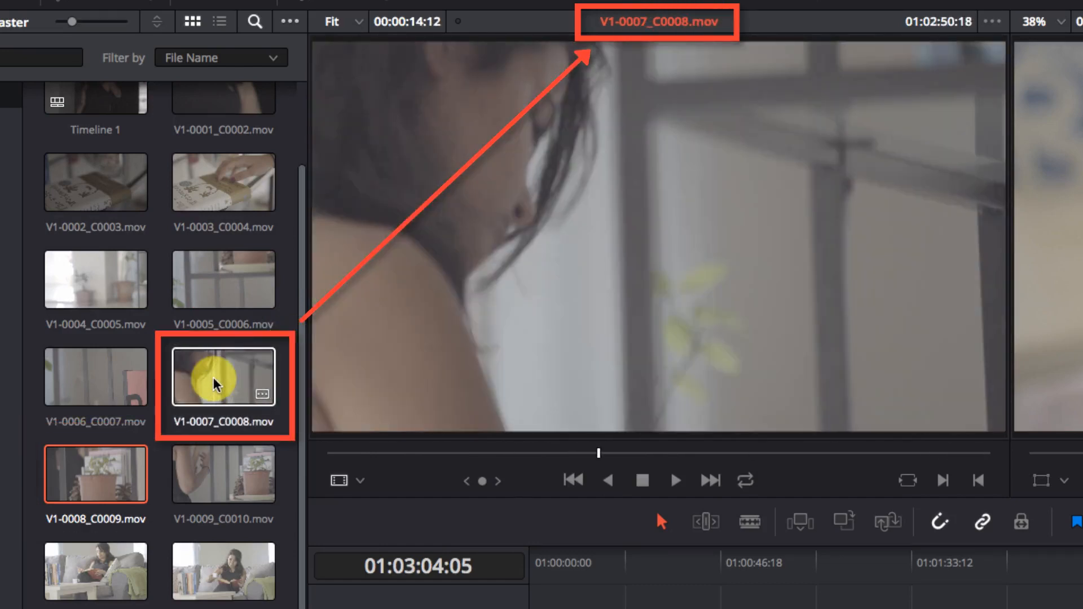
pyautogui.click(213, 385)
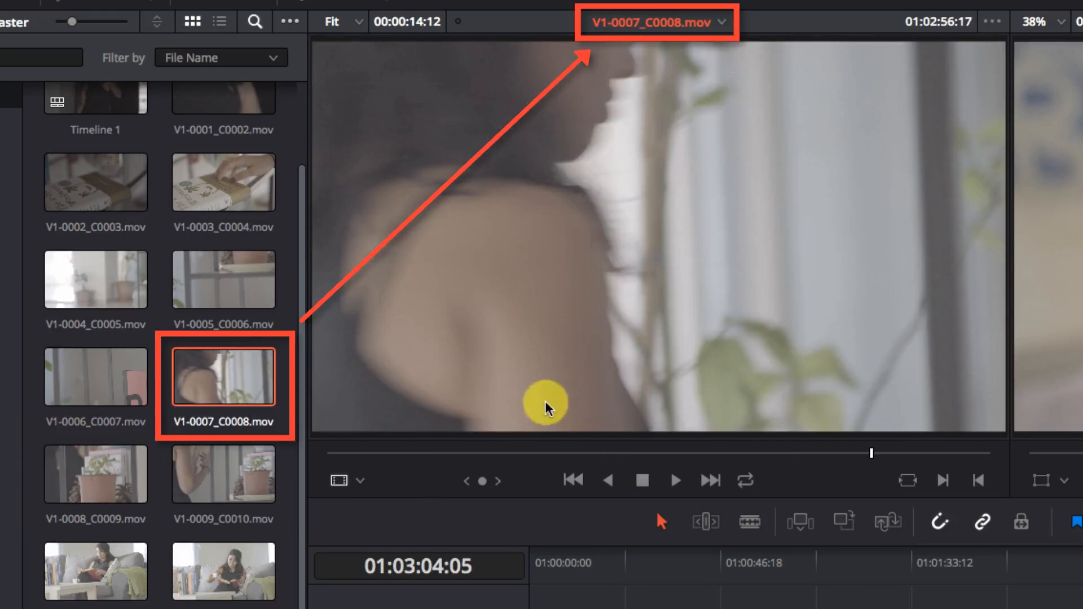
pyautogui.click(488, 454)
pyautogui.moveTo(504, 459); pyautogui.dragTo(544, 460)
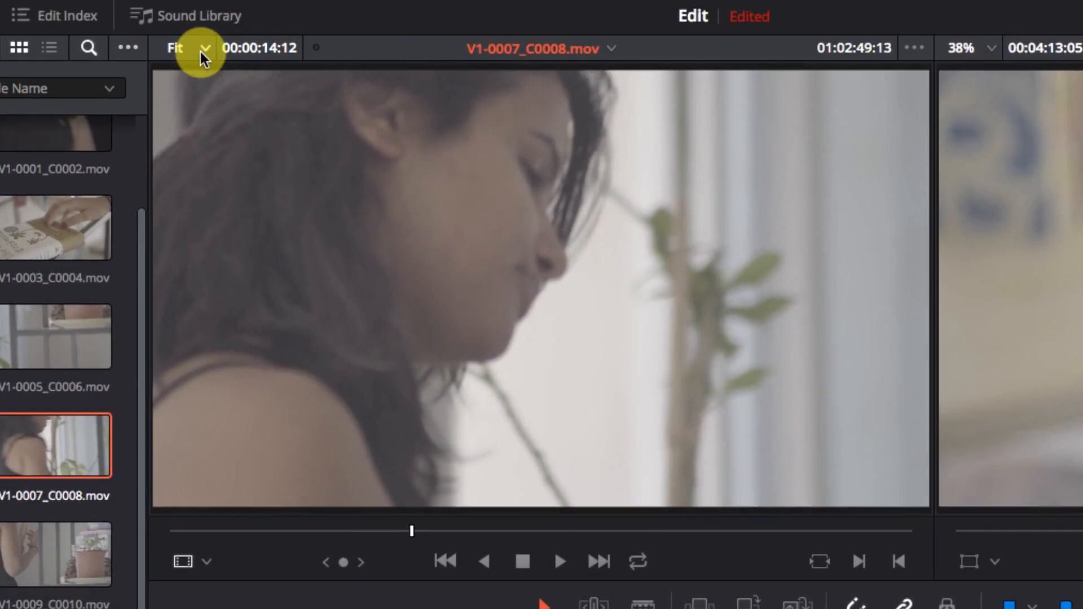
# Inspect the source clip enlarged to 200% by panning around the frame, and return the viewer zoom to Fit.
pyautogui.click(201, 49)
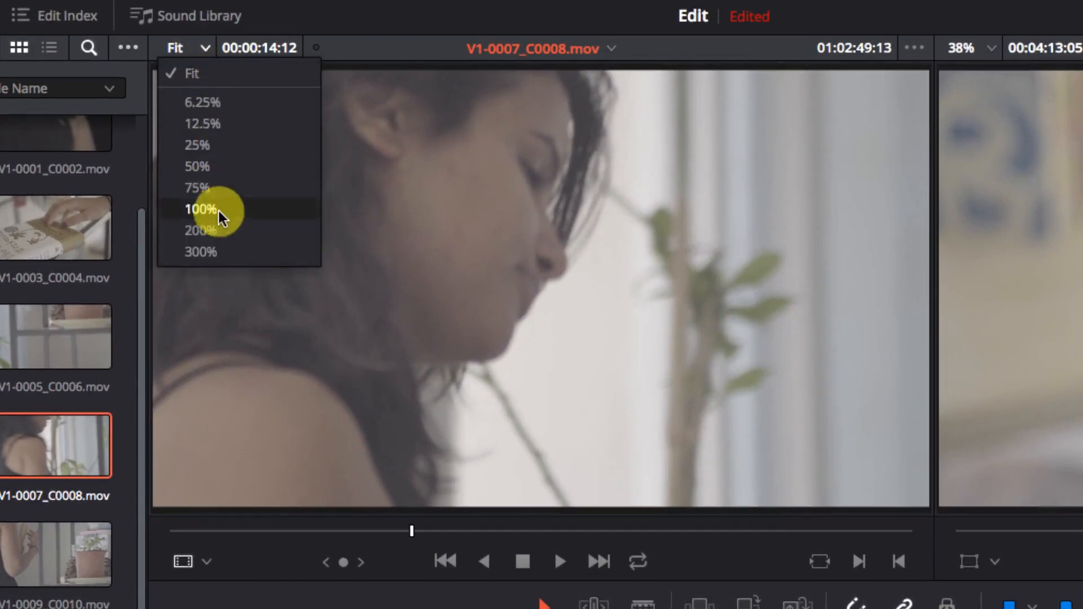
pyautogui.click(221, 233)
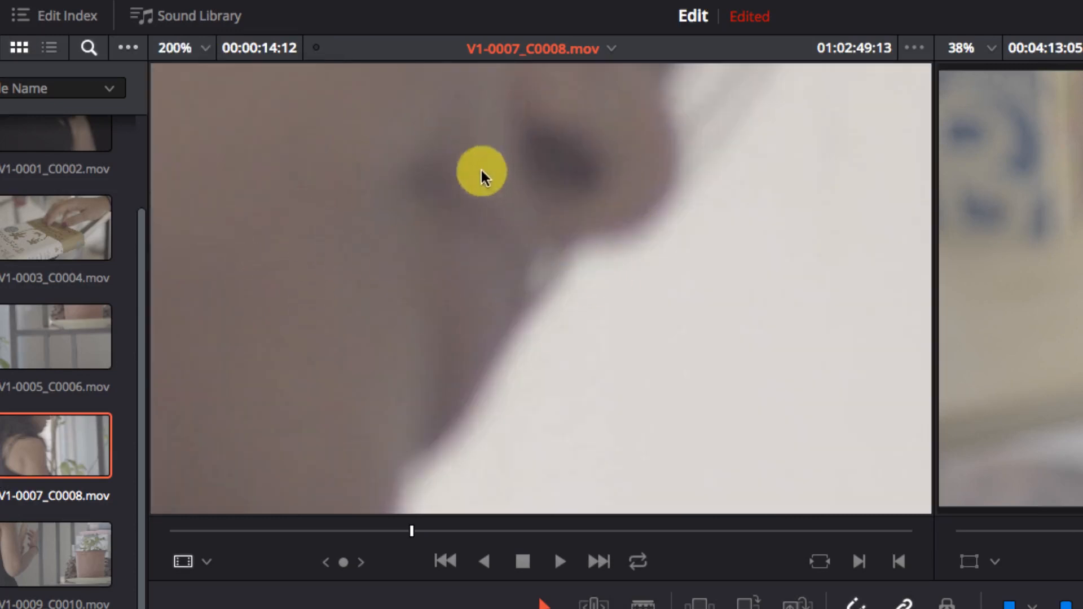
pyautogui.moveTo(386, 124); pyautogui.dragTo(186, 394)
pyautogui.moveTo(560, 193); pyautogui.dragTo(502, 313)
pyautogui.click(179, 48)
pyautogui.click(186, 78)
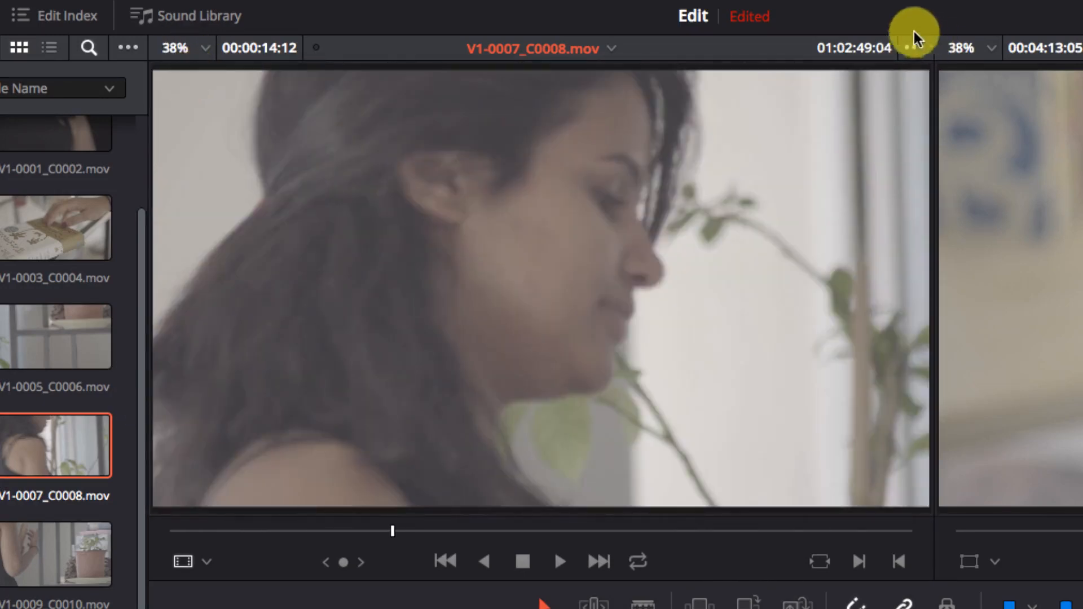
# Load 2U4A0655.MOV into the source viewer and show its full clip audio waveform.
pyautogui.click(913, 47)
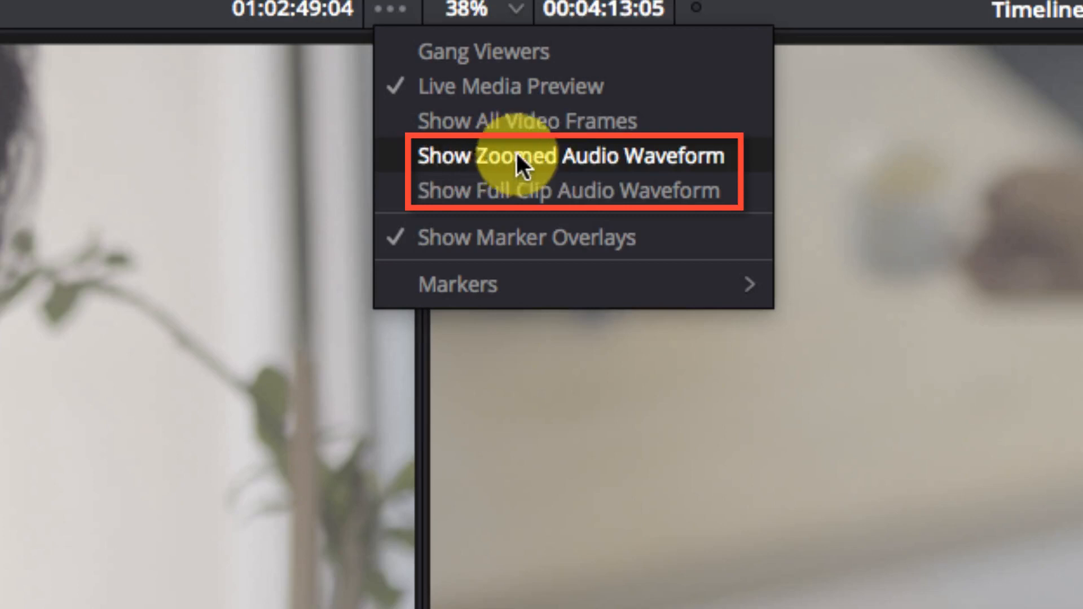
pyautogui.click(578, 189)
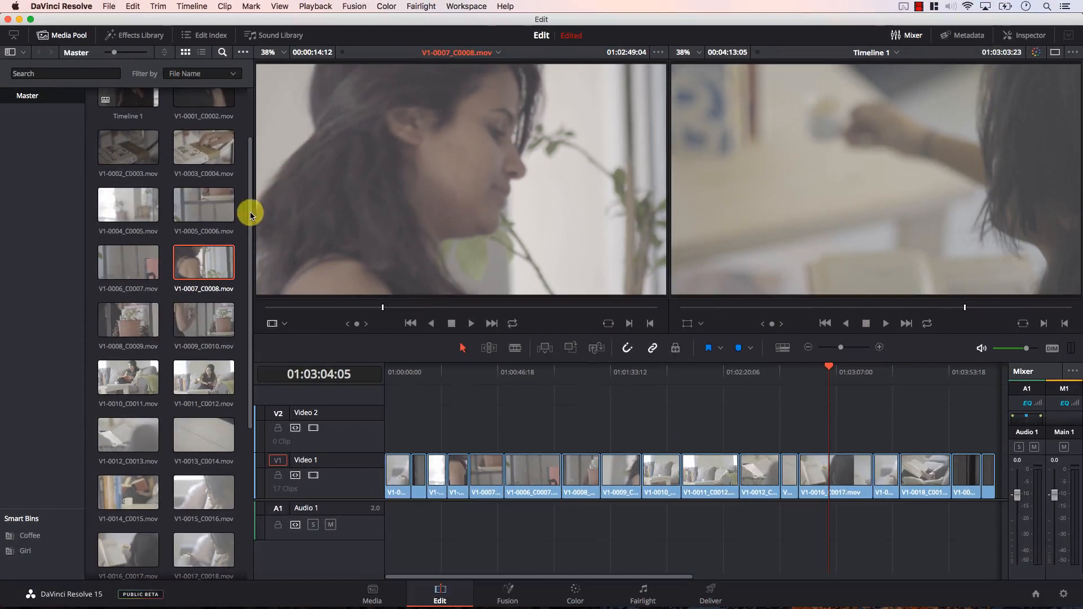
pyautogui.click(203, 117)
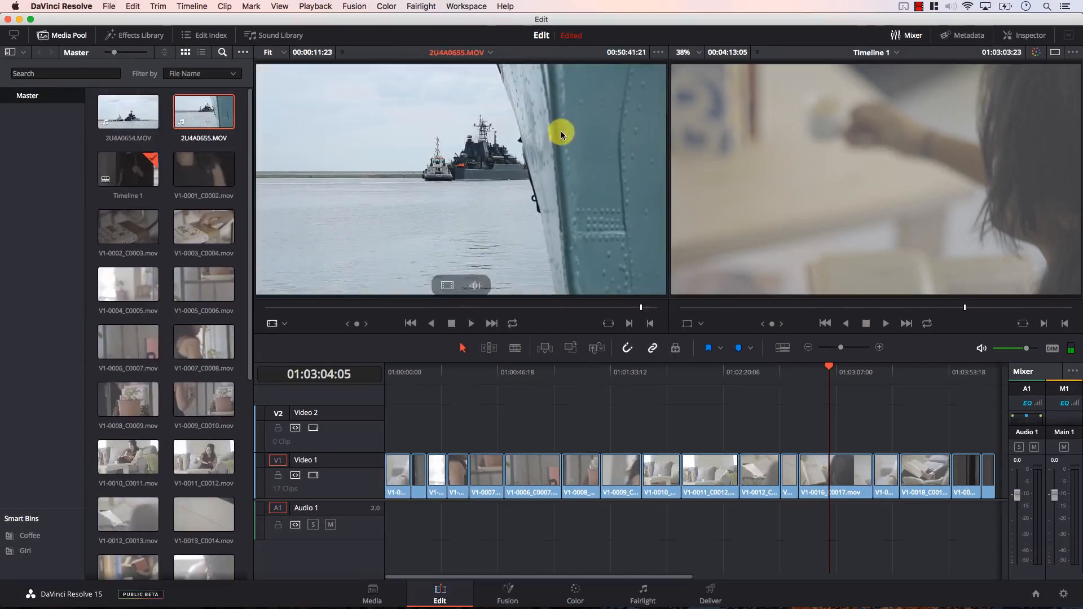
pyautogui.moveTo(336, 140)
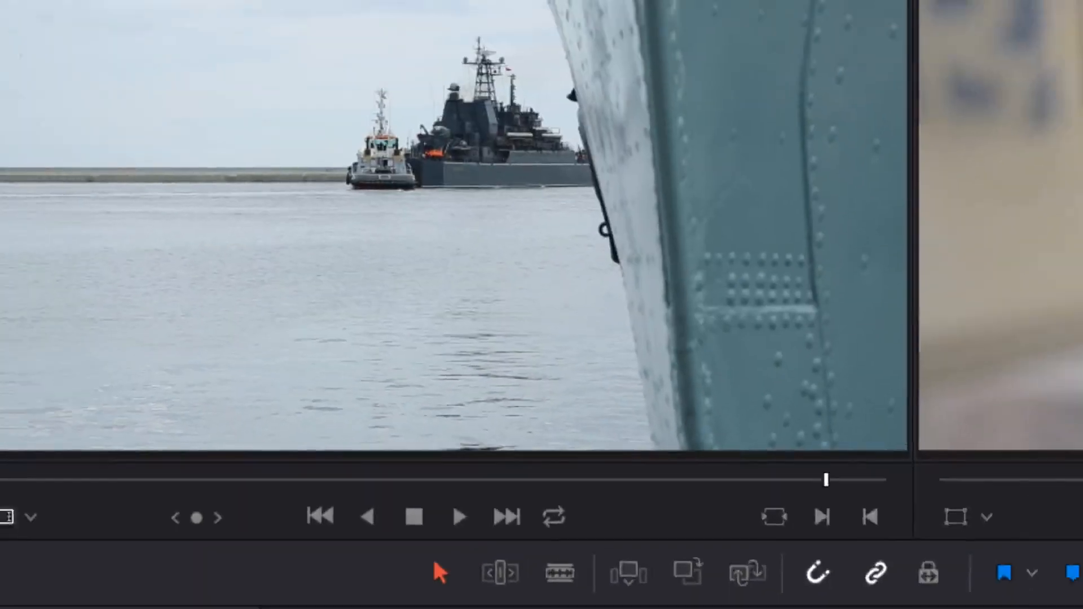
pyautogui.click(782, 27)
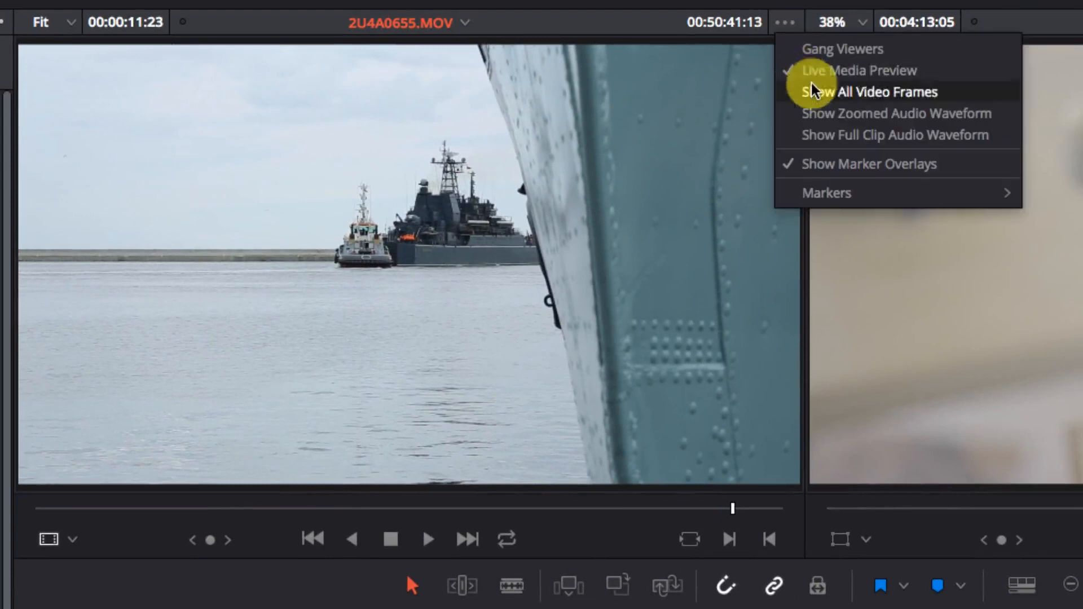
pyautogui.click(832, 135)
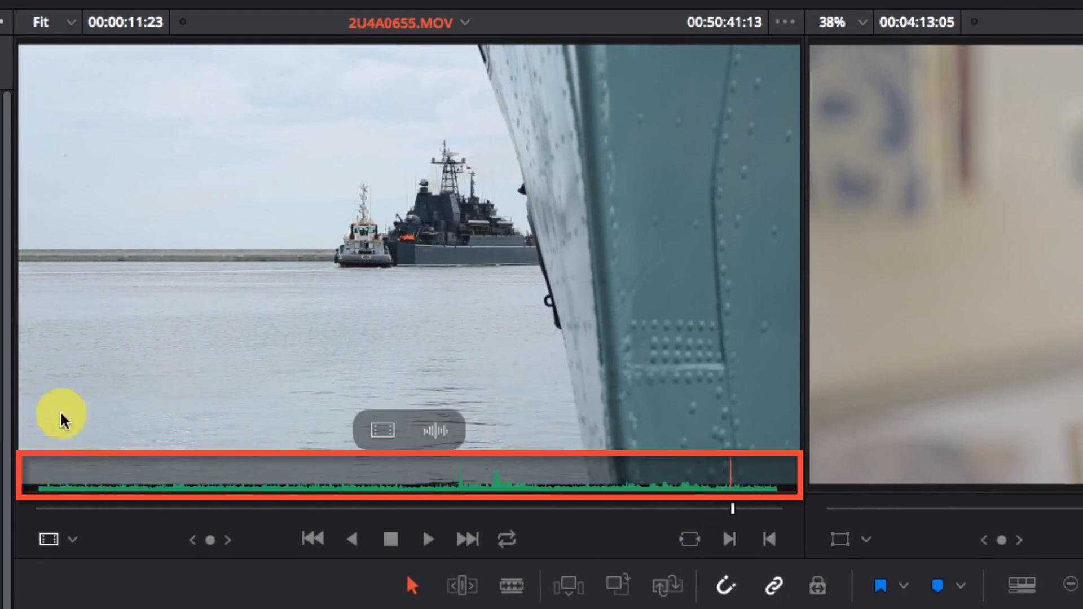
# Play 2U4A0655.MOV with the zoomed audio waveform shown, turn the waveform overlay off, and scrub near the start of the clip.
pyautogui.click(785, 21)
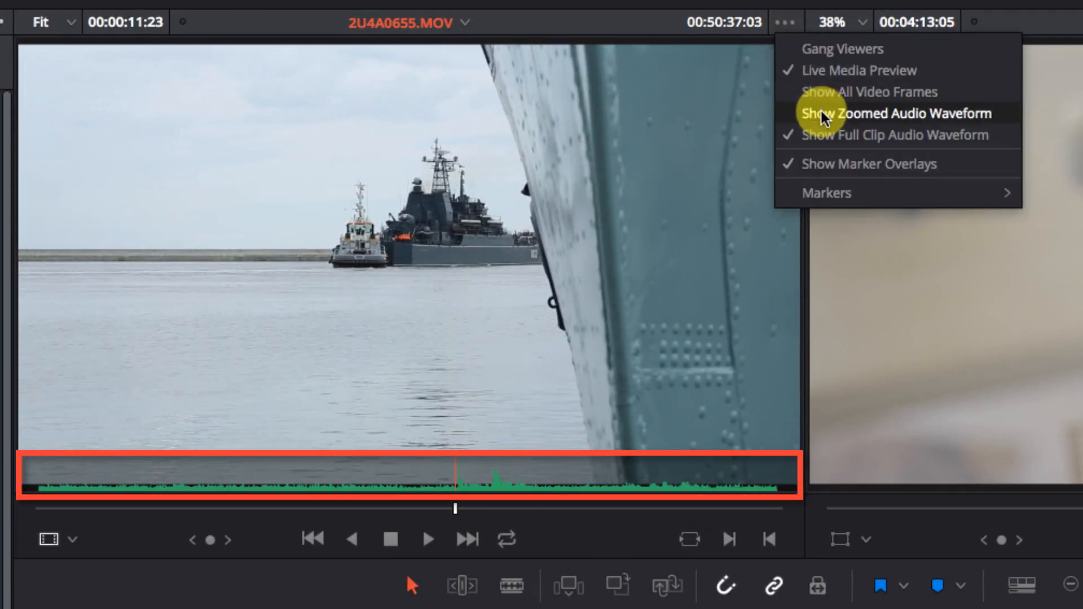
pyautogui.click(819, 113)
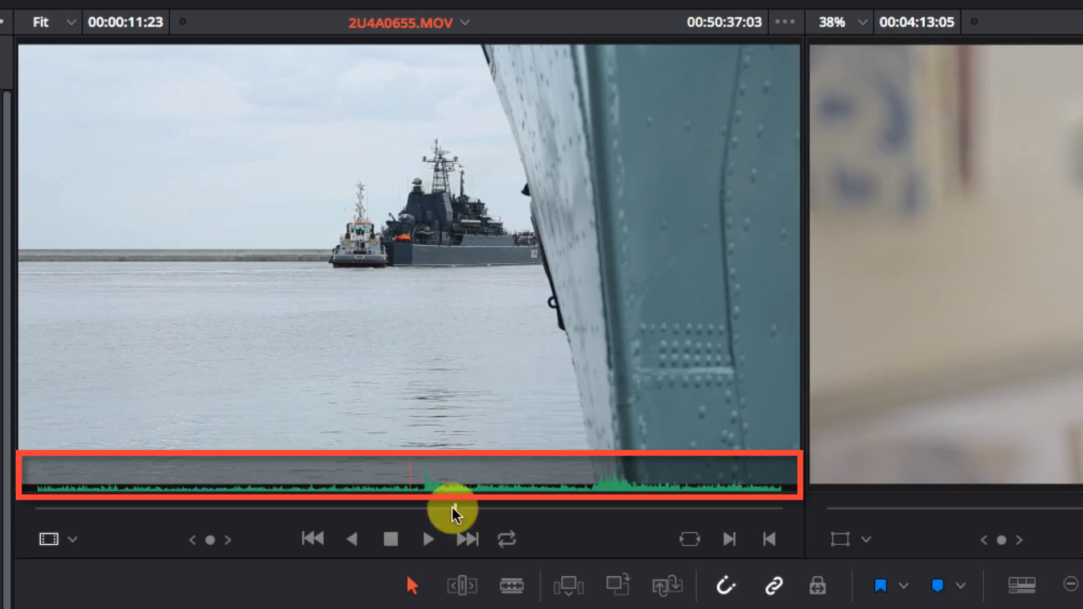
pyautogui.click(427, 541)
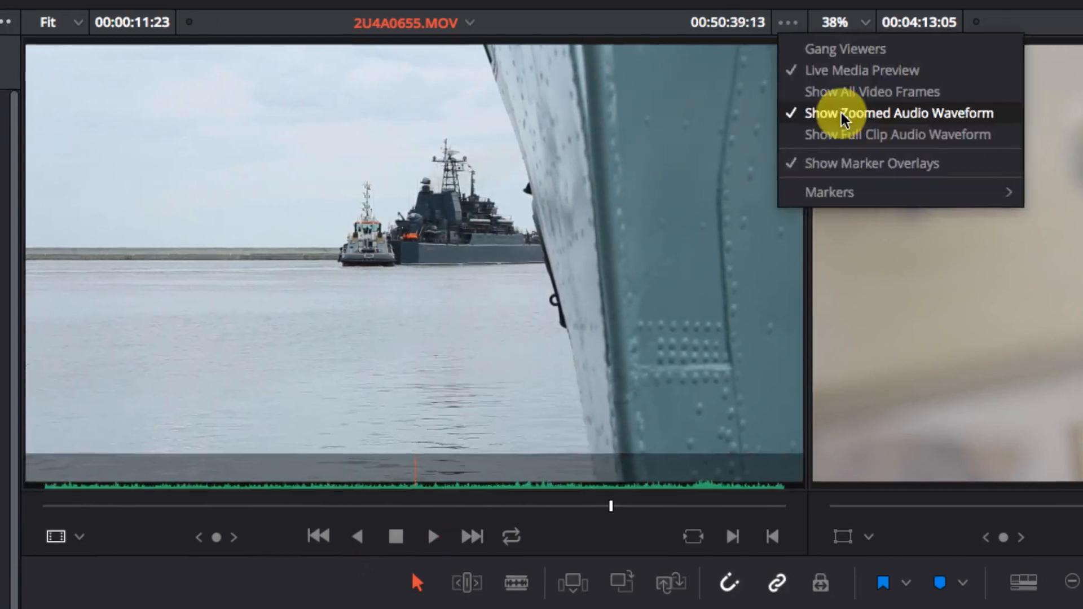
pyautogui.click(842, 113)
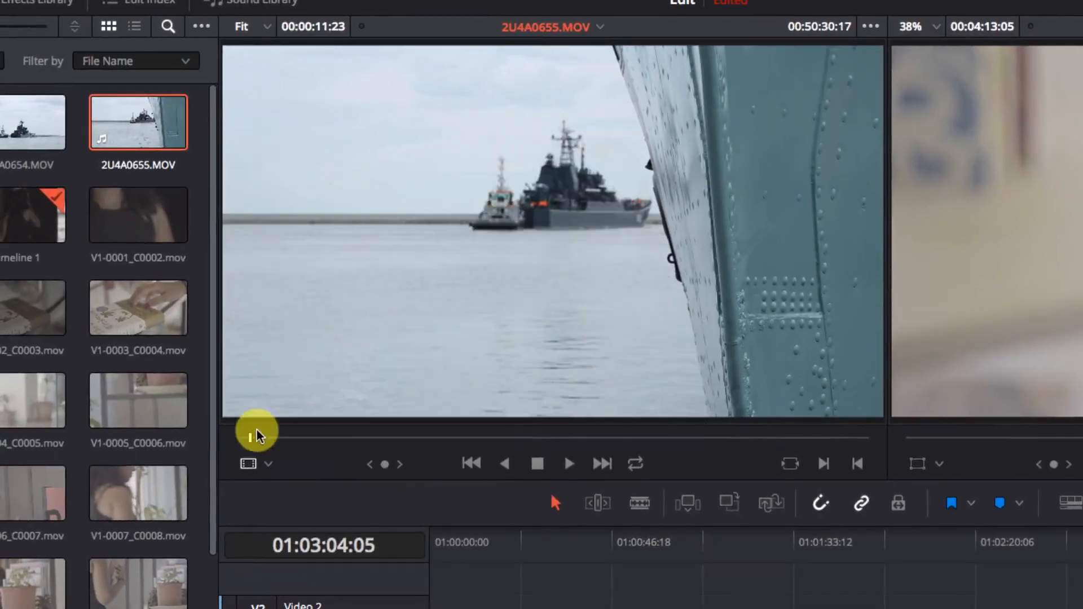
pyautogui.moveTo(261, 437)
pyautogui.mouseDown()
pyautogui.moveTo(688, 435)
pyautogui.moveTo(278, 447)
pyautogui.mouseUp()
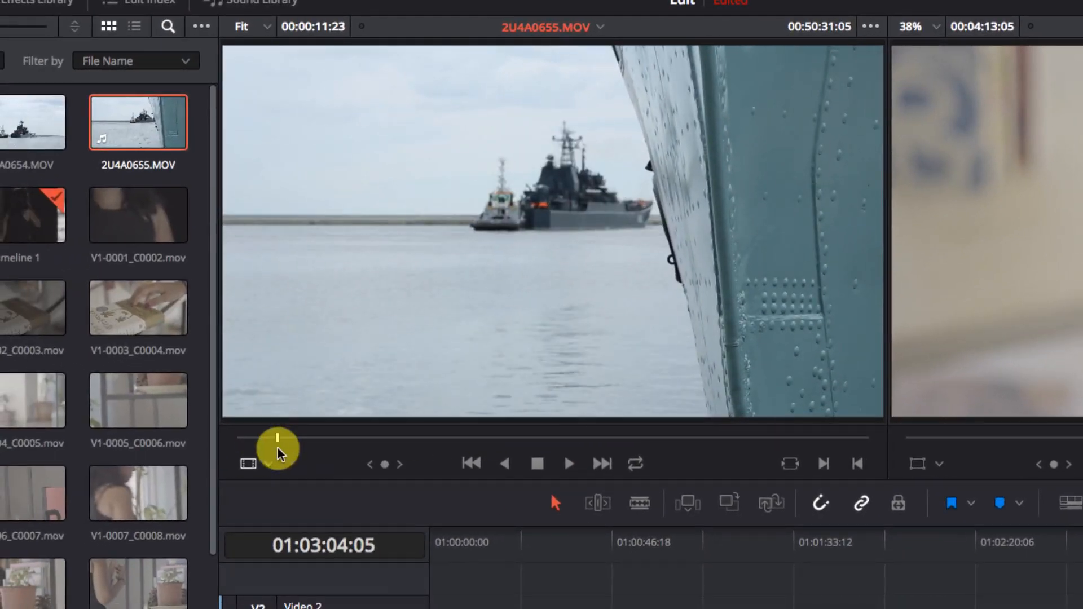
# Switch the source viewer to Audio Track mode and scrub the waveform to the peak near 00:50:37:07.
pyautogui.click(268, 465)
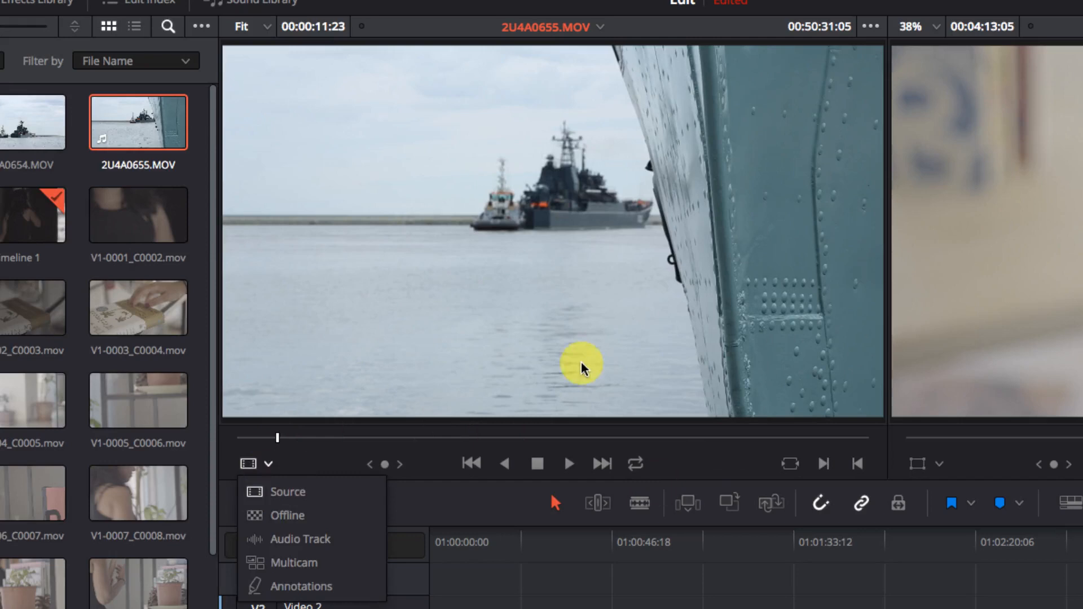
pyautogui.click(297, 541)
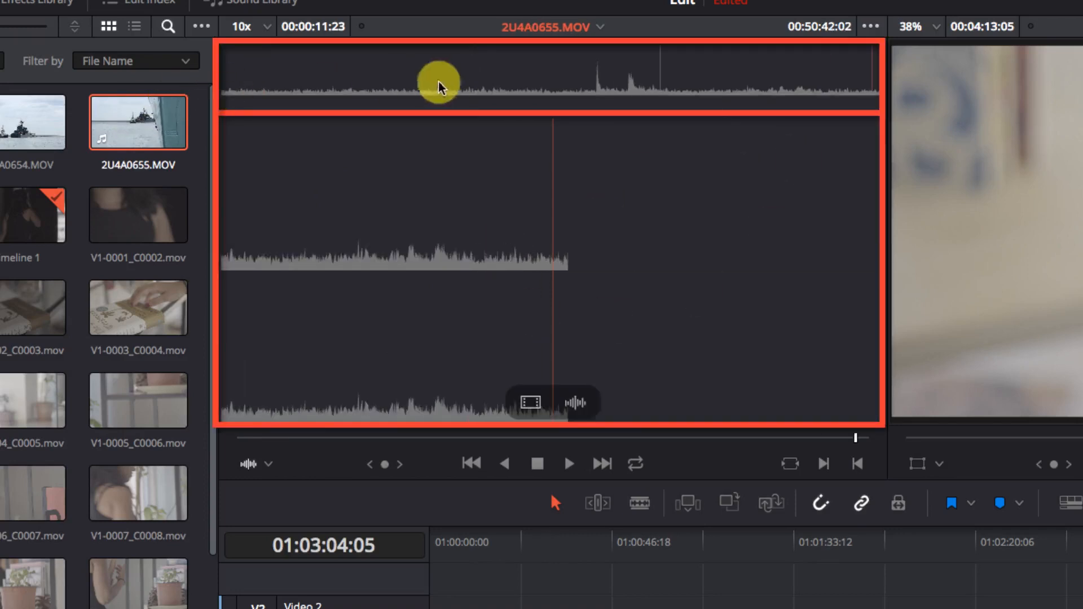
pyautogui.moveTo(648, 90); pyautogui.dragTo(602, 65)
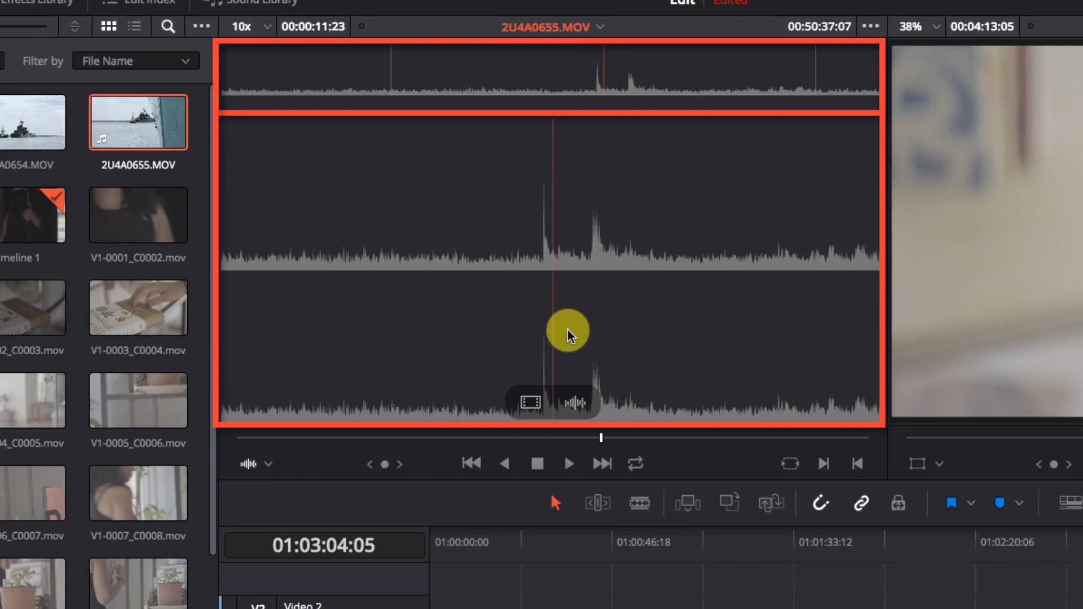
# View the Multicam mode of the source viewer, and return the viewer to Source mode.
pyautogui.click(253, 464)
pyautogui.click(289, 561)
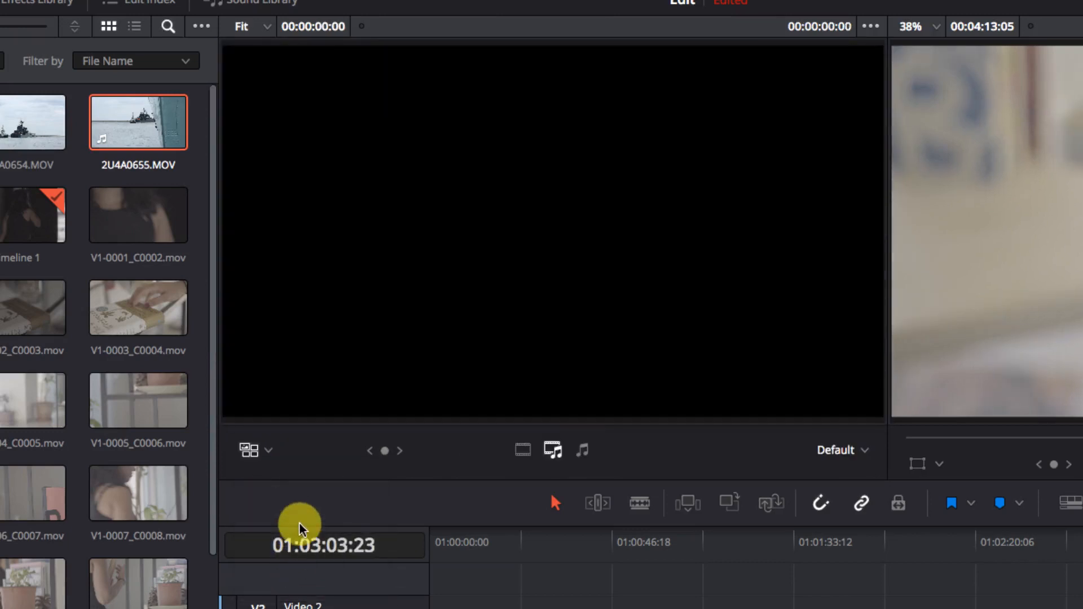
pyautogui.click(257, 451)
pyautogui.click(268, 478)
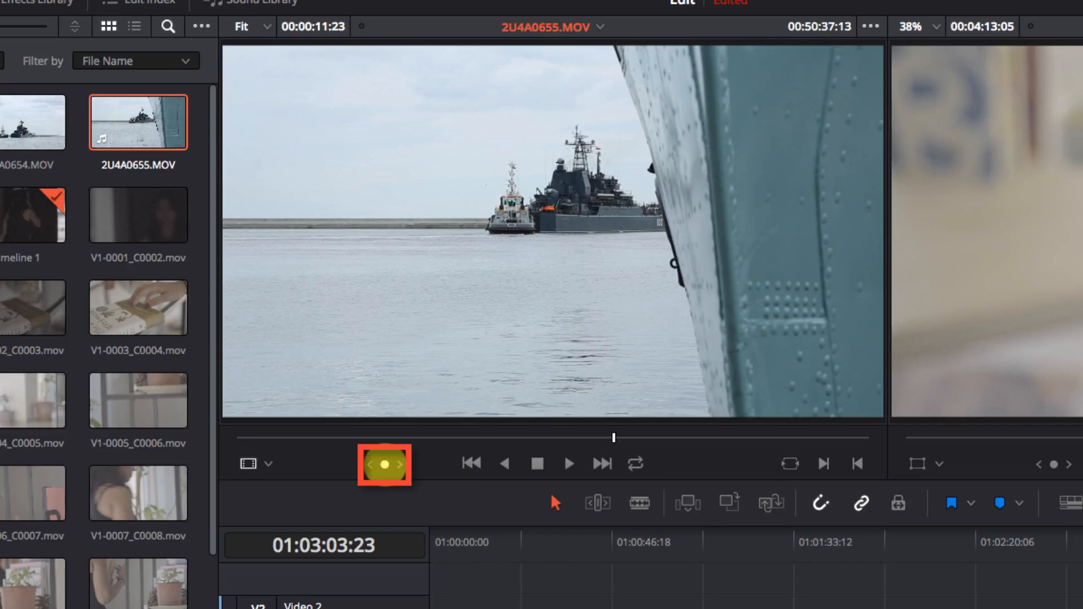
# Try the jog control on the current clip, load V1-0007_C0008.mov into the source viewer, and jog to frame 01:02:54:13.
pyautogui.moveTo(384, 464); pyautogui.dragTo(345, 479)
pyautogui.click(162, 500)
pyautogui.moveTo(406, 437); pyautogui.dragTo(659, 437)
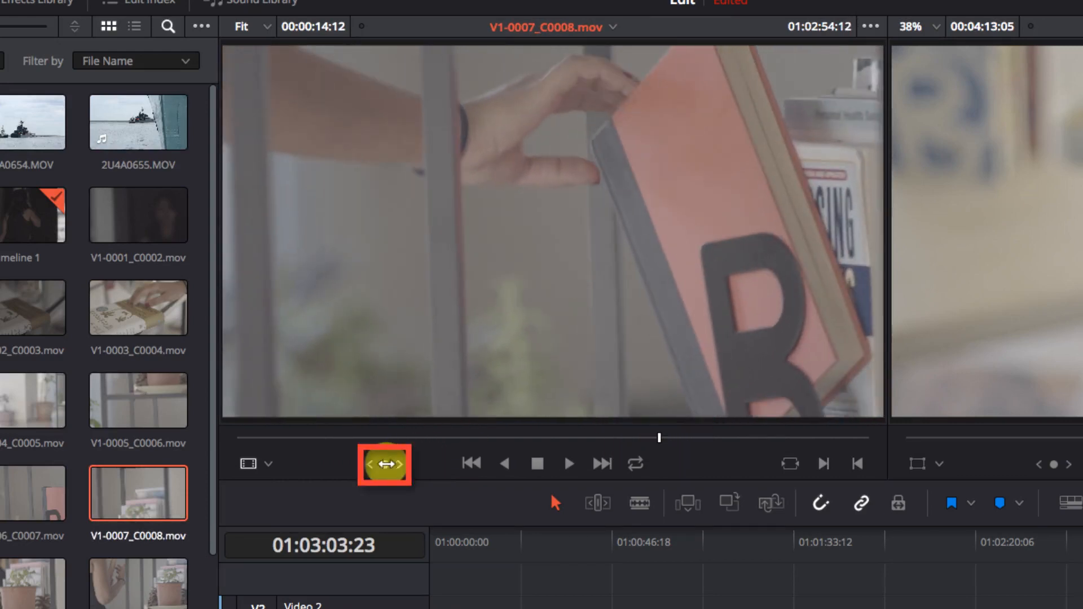
pyautogui.moveTo(385, 464); pyautogui.dragTo(387, 467)
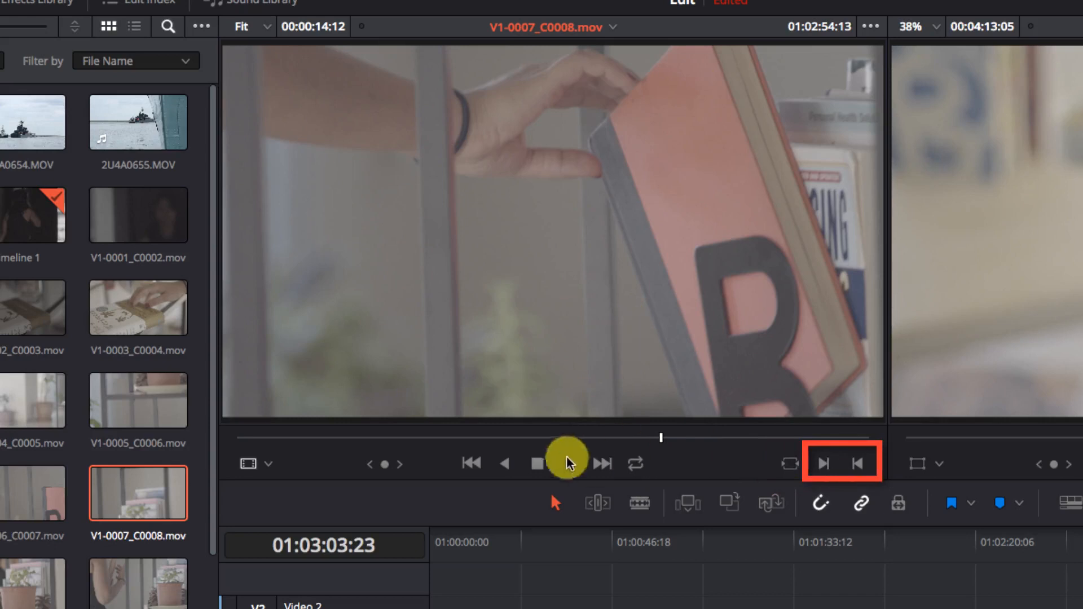
# Mark an In point at 01:02:54:08 and an Out point at 01:02:55:04 on V1-0007_C0008.mov.
pyautogui.moveTo(659, 443)
pyautogui.mouseDown()
pyautogui.moveTo(640, 442)
pyautogui.moveTo(652, 438)
pyautogui.mouseUp()
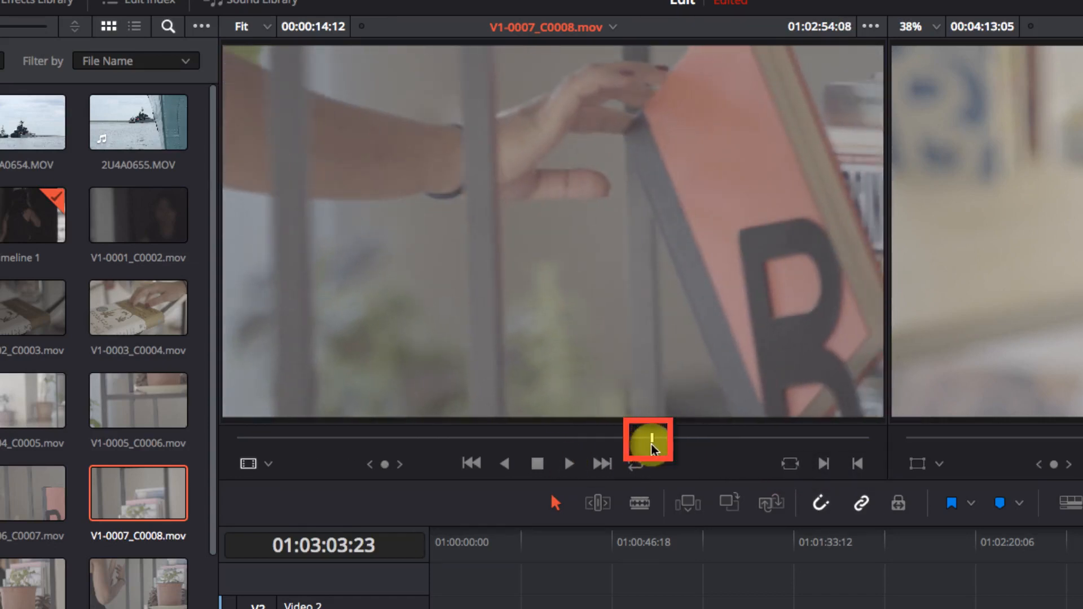
pyautogui.click(823, 463)
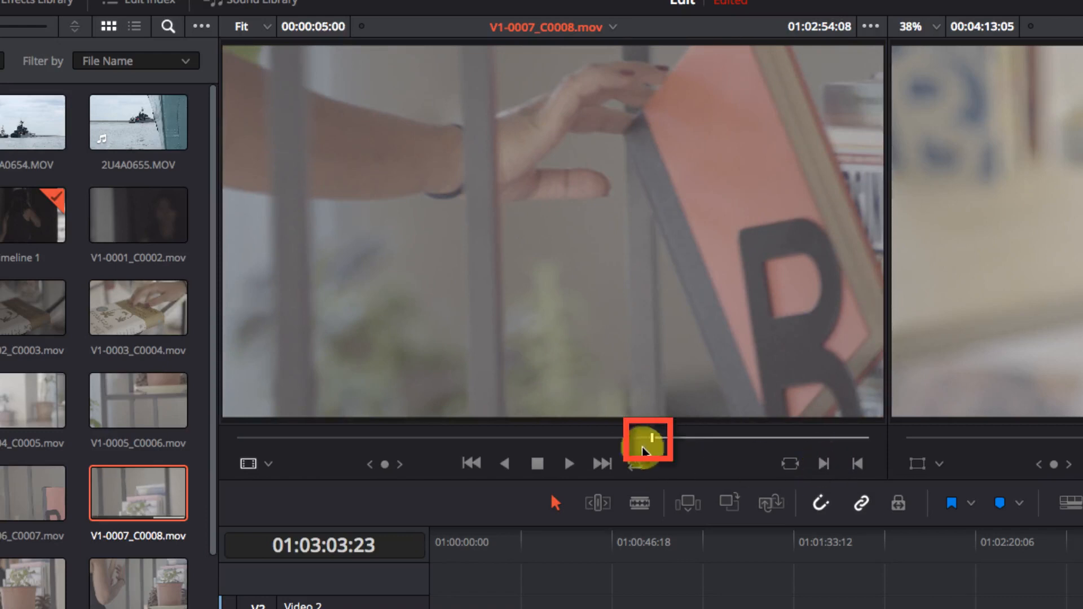
pyautogui.moveTo(656, 451); pyautogui.dragTo(689, 445)
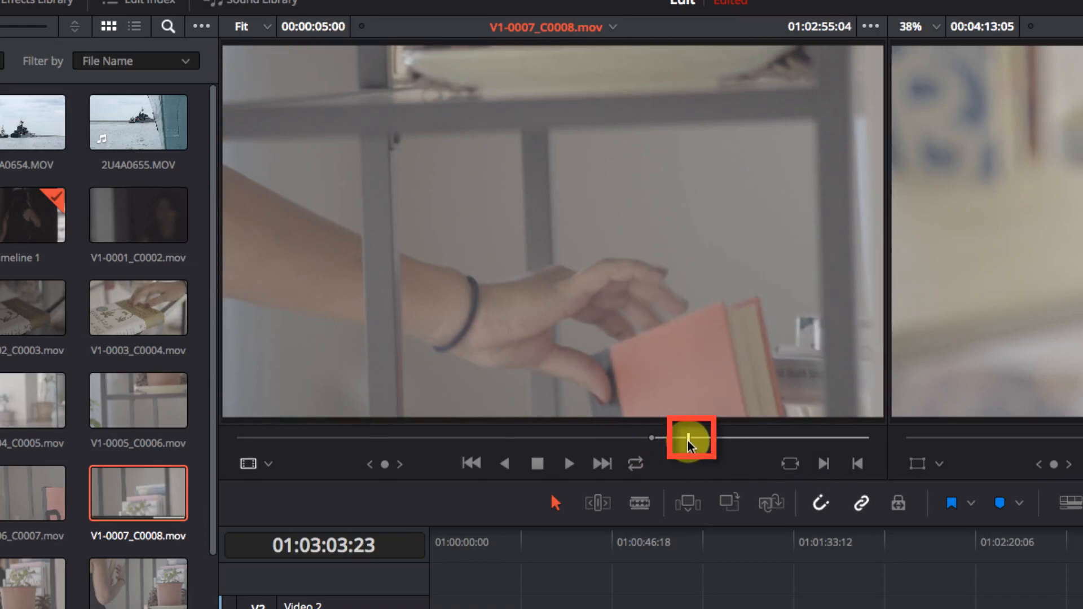
pyautogui.click(858, 464)
pyautogui.click(687, 459)
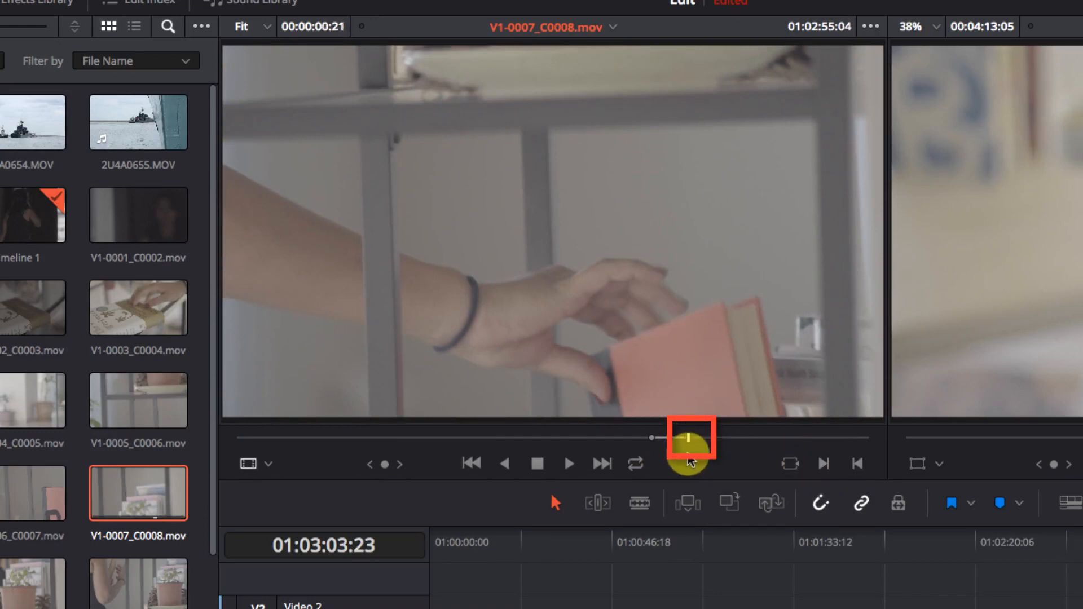